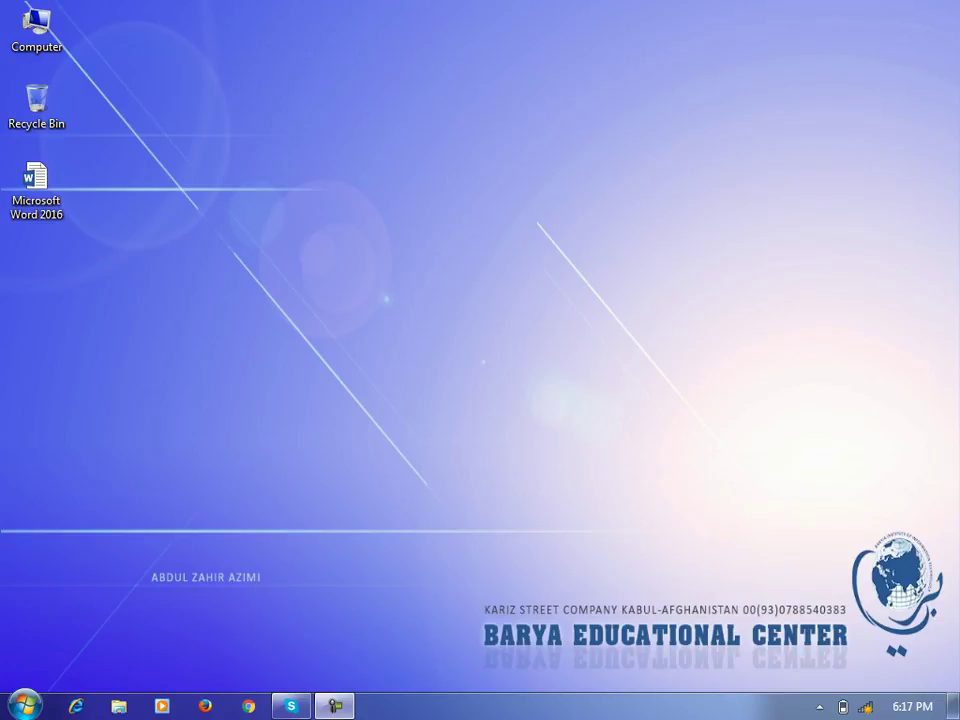
# Step: Launch Word 2016 from the Start menu and create a new blank document
pyautogui.click(24, 706)
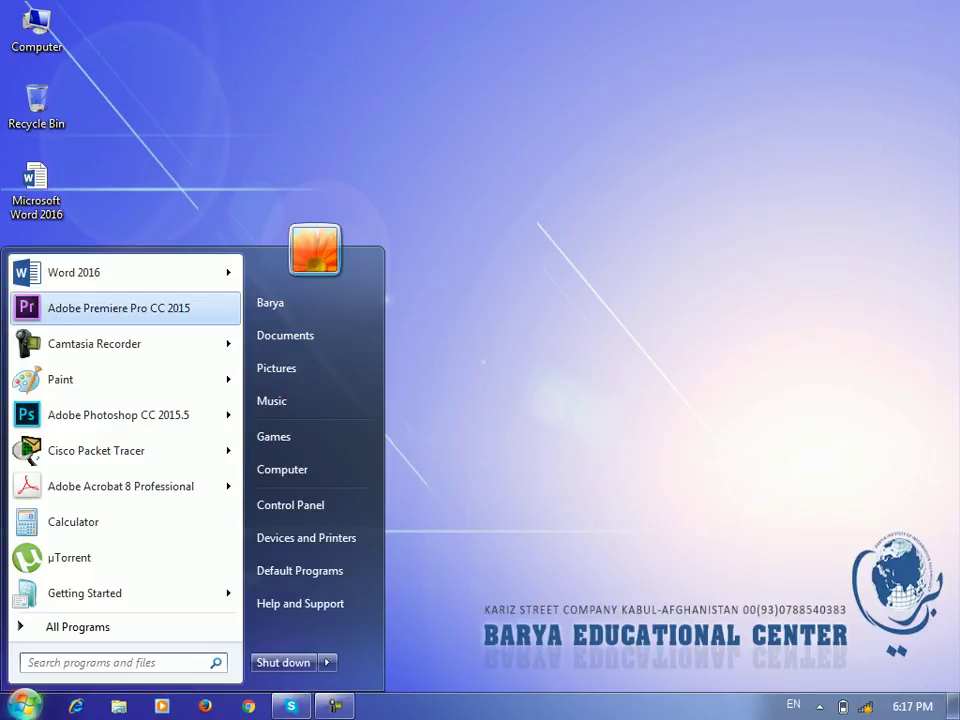
pyautogui.click(75, 272)
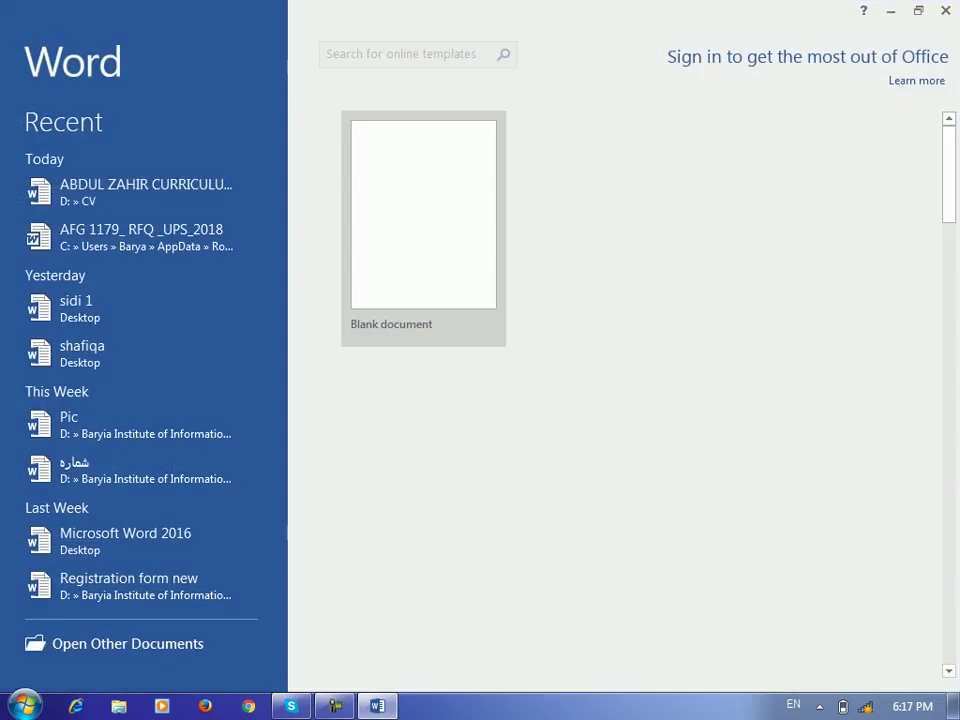
pyautogui.press('Return')
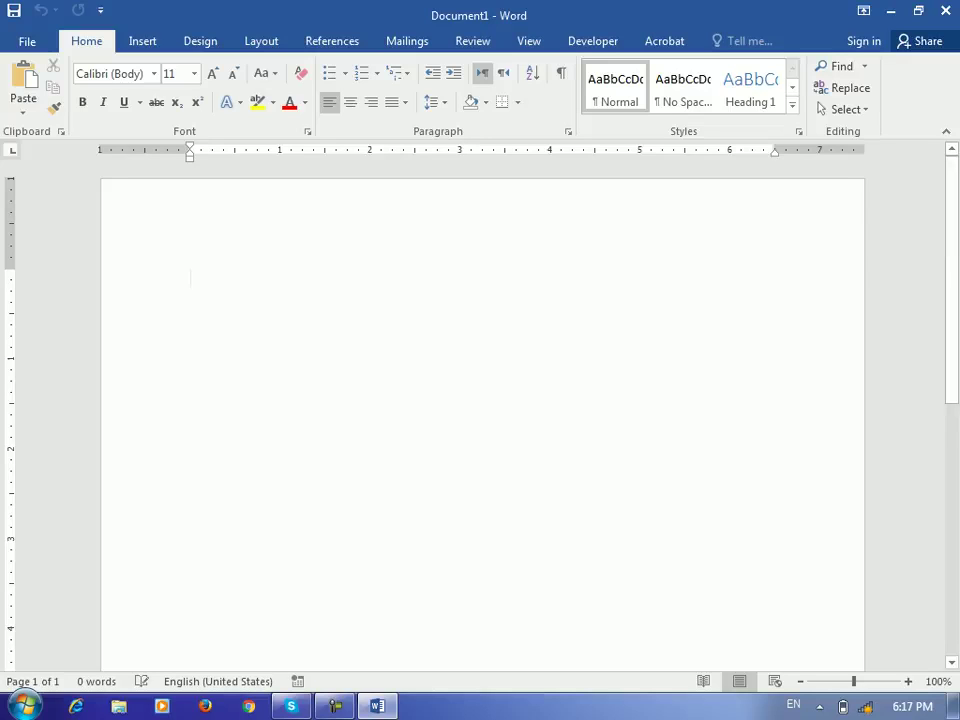
# Step: Type 'Heading 1' on its own line and give it the Heading 1 style
pyautogui.press('Return')
pyautogui.press('Return')
pyautogui.write('H')
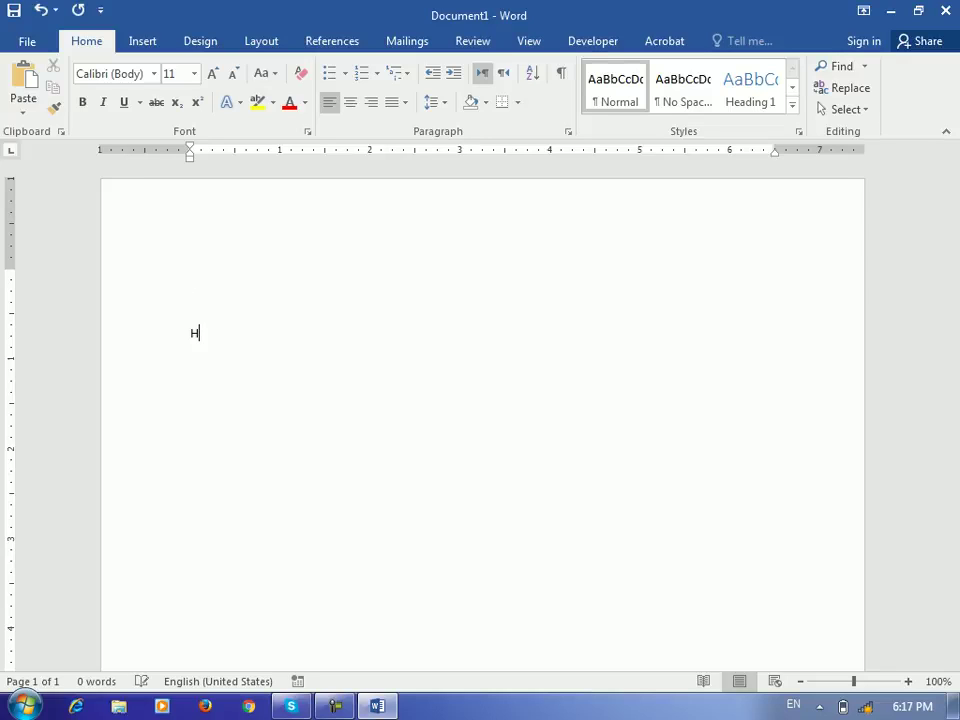
pyautogui.write('eading 1')
pyautogui.press('Return')
pyautogui.click(227, 333)
pyautogui.hotkey('ctrl', 'alt', '1')
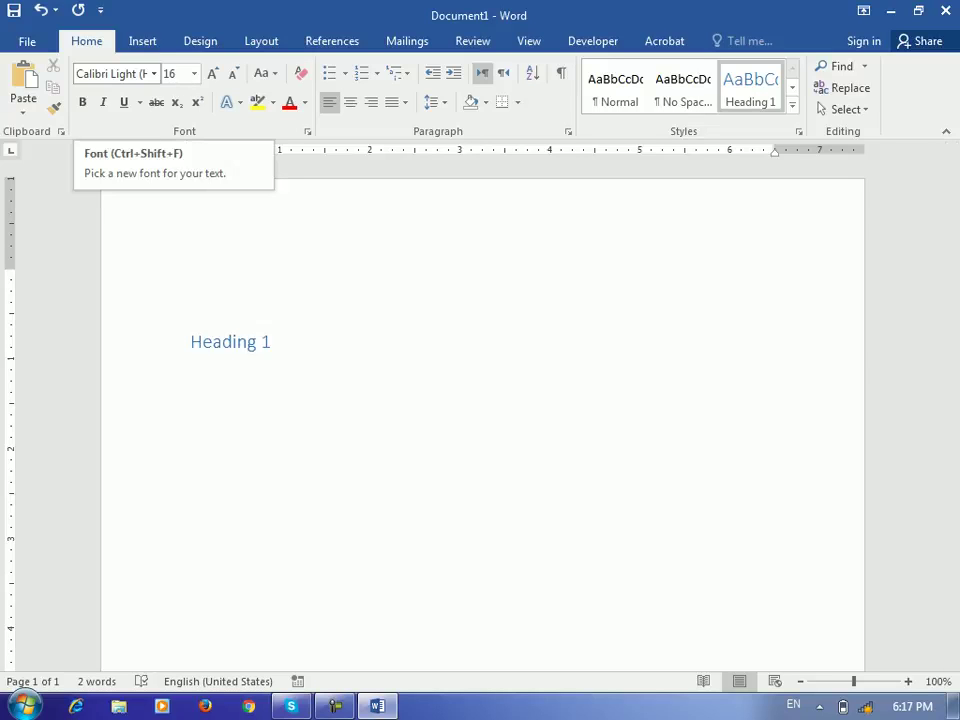
# Step: Add a 'heading 2' line below and apply the Heading 2 style from the Styles gallery
pyautogui.press('End')
pyautogui.press('Return')
pyautogui.write('heading 2')
pyautogui.press('Return')
pyautogui.click(237, 364)
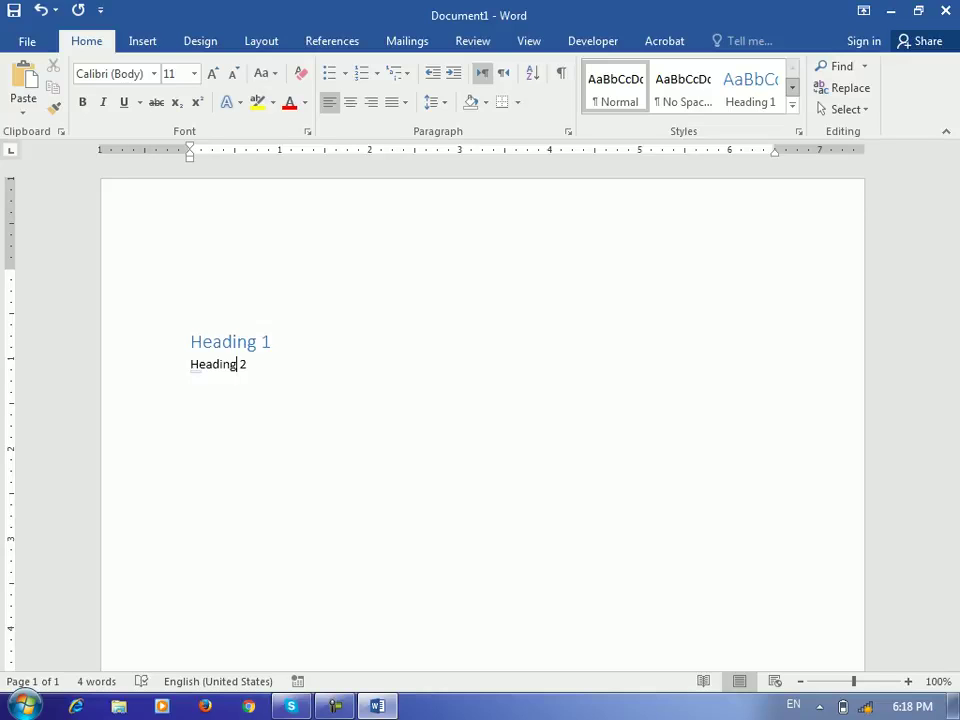
pyautogui.click(792, 104)
pyautogui.click(816, 86)
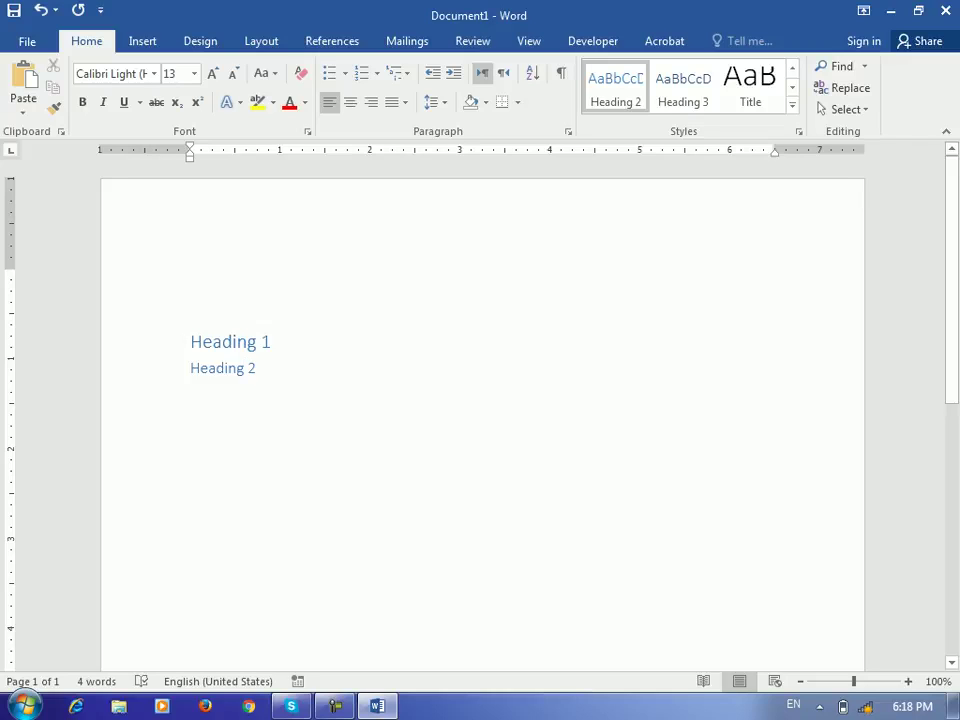
# Step: Add a 'heading 3' line with the Heading 3 style, followed by an empty line
pyautogui.press('End')
pyautogui.press('Return')
pyautogui.write('heading 3')
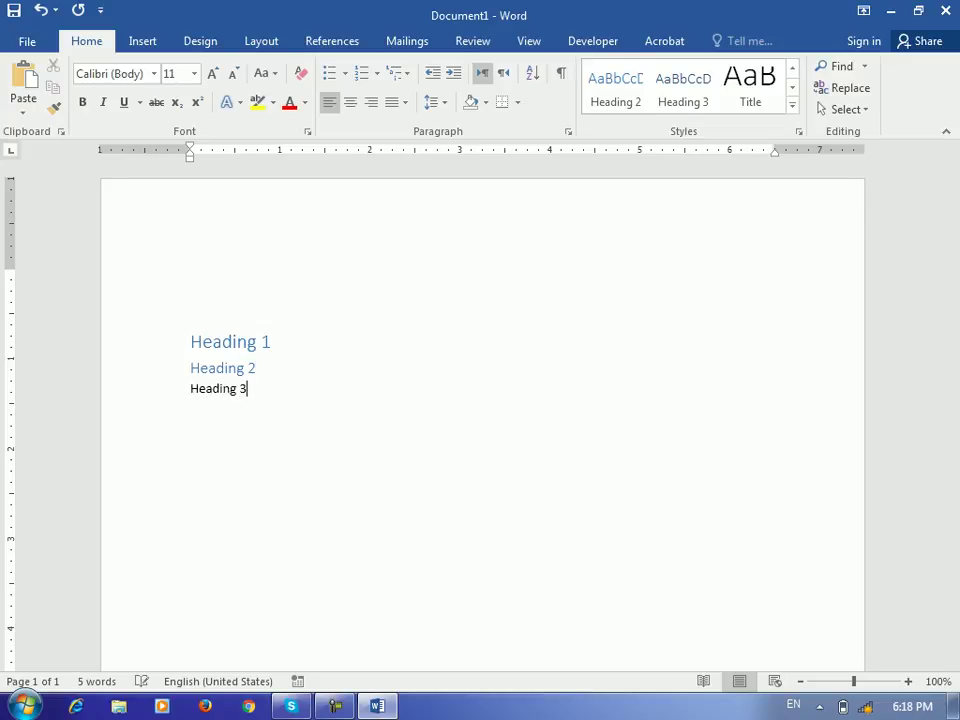
pyautogui.click(683, 88)
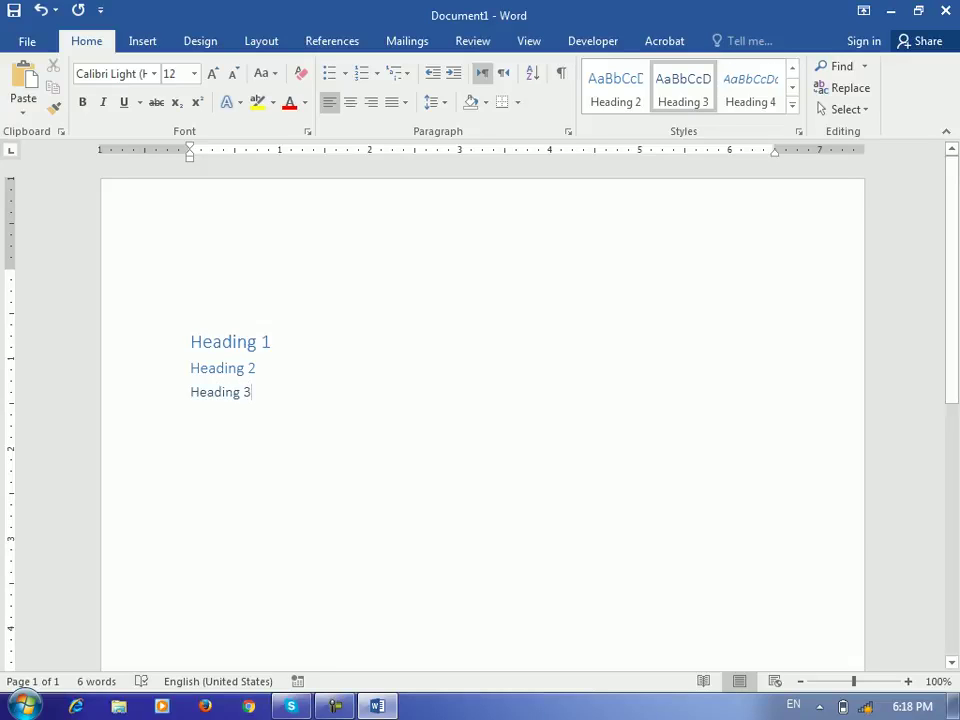
pyautogui.press('Return')
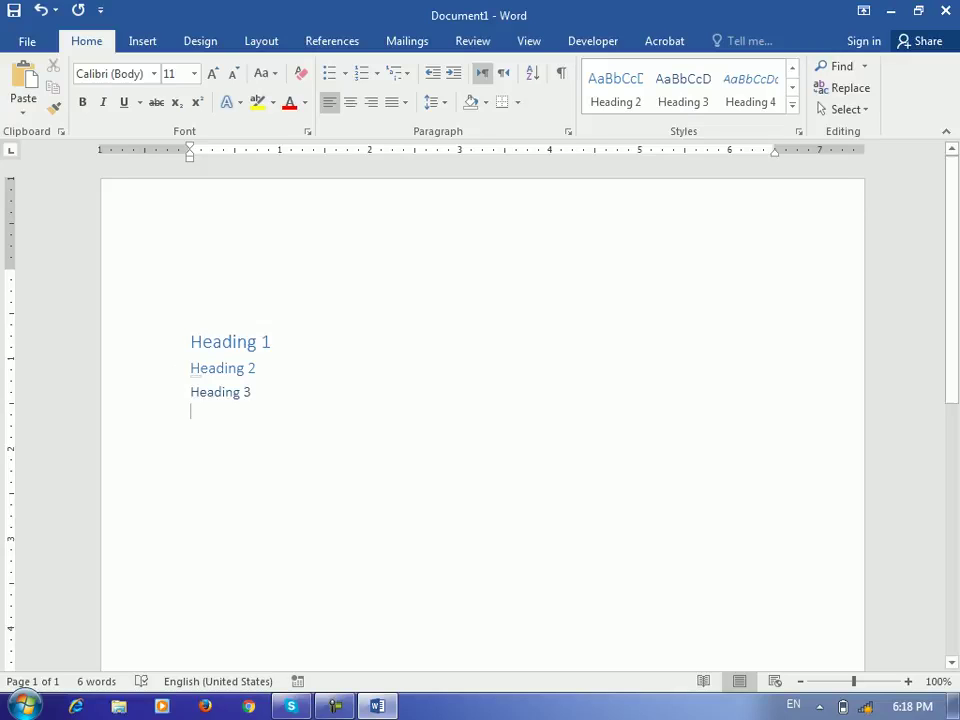
pyautogui.click(231, 342)
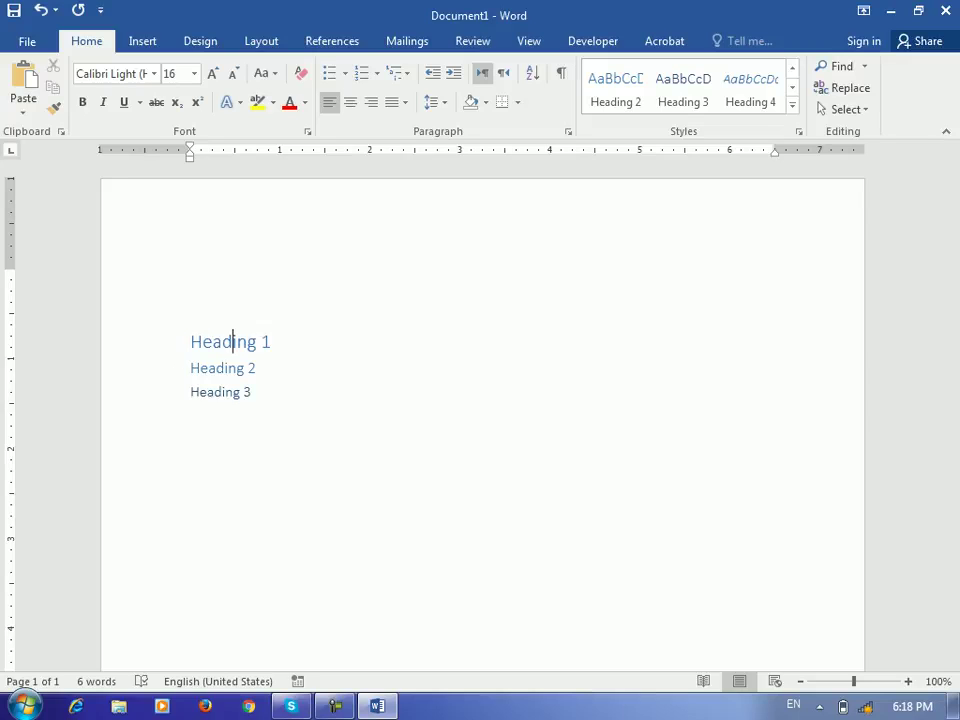
# Step: Modify the Heading 1 style to use bold, orange Accent 2 text
pyautogui.click(792, 105)
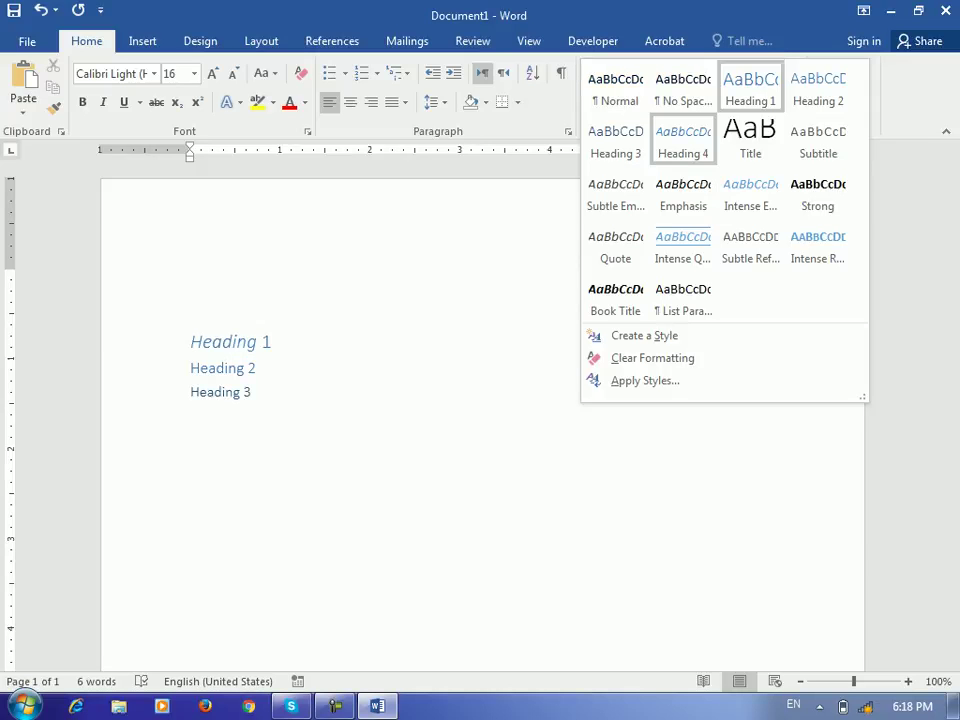
pyautogui.rightClick(745, 88)
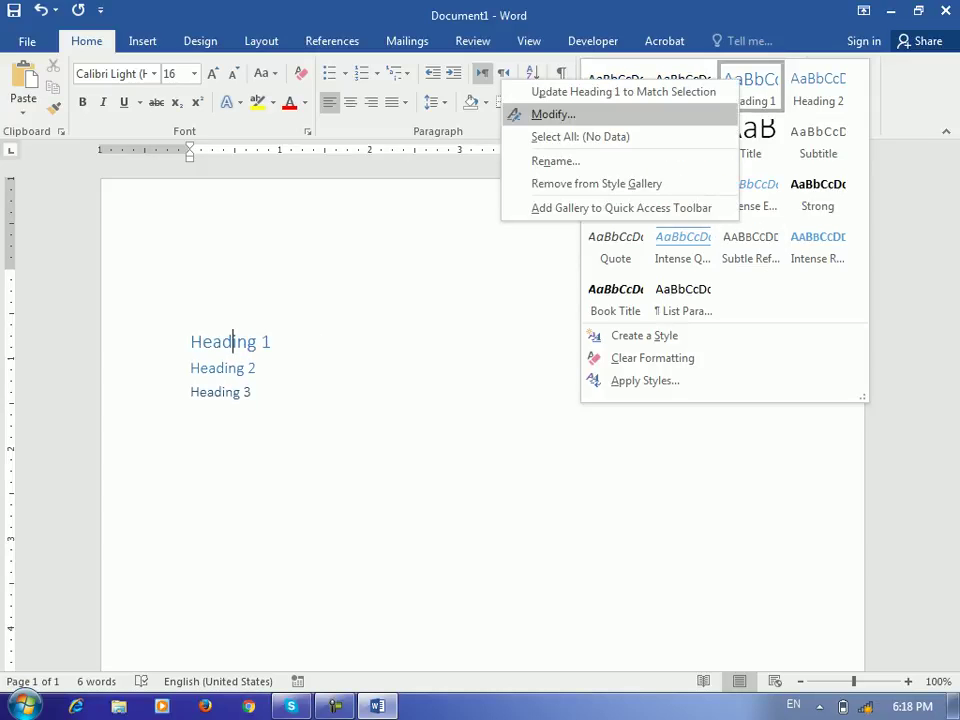
pyautogui.click(553, 114)
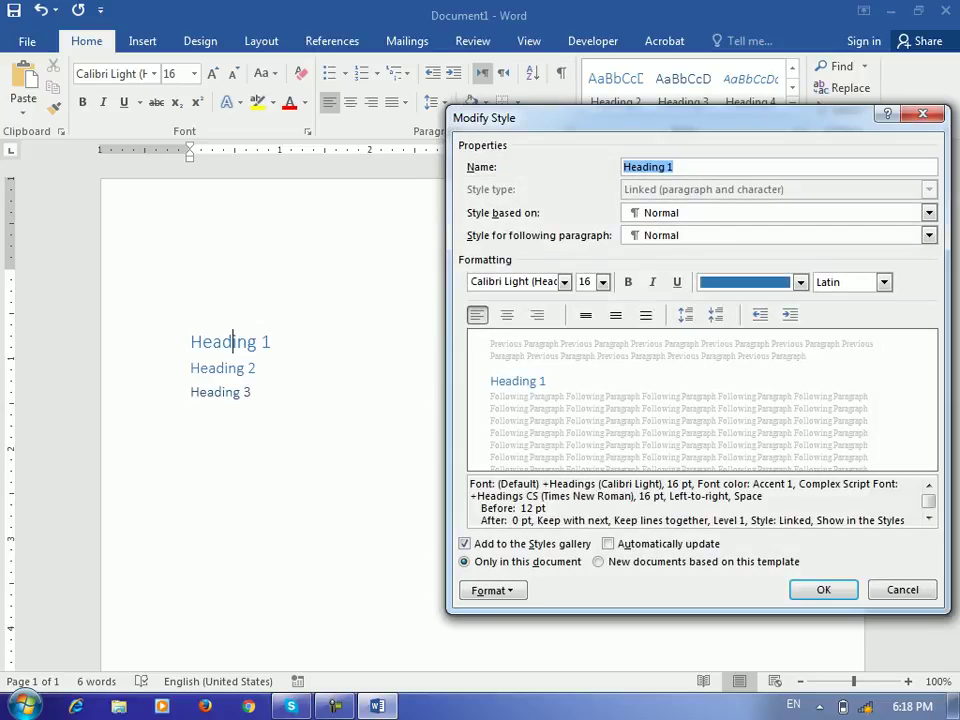
pyautogui.click(800, 282)
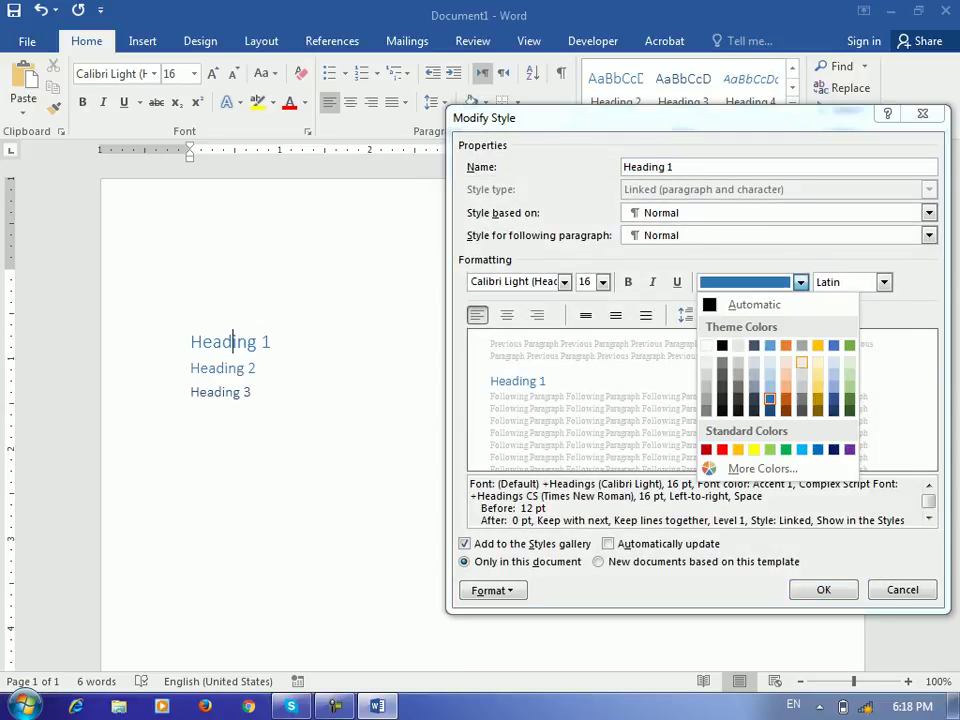
pyautogui.click(785, 345)
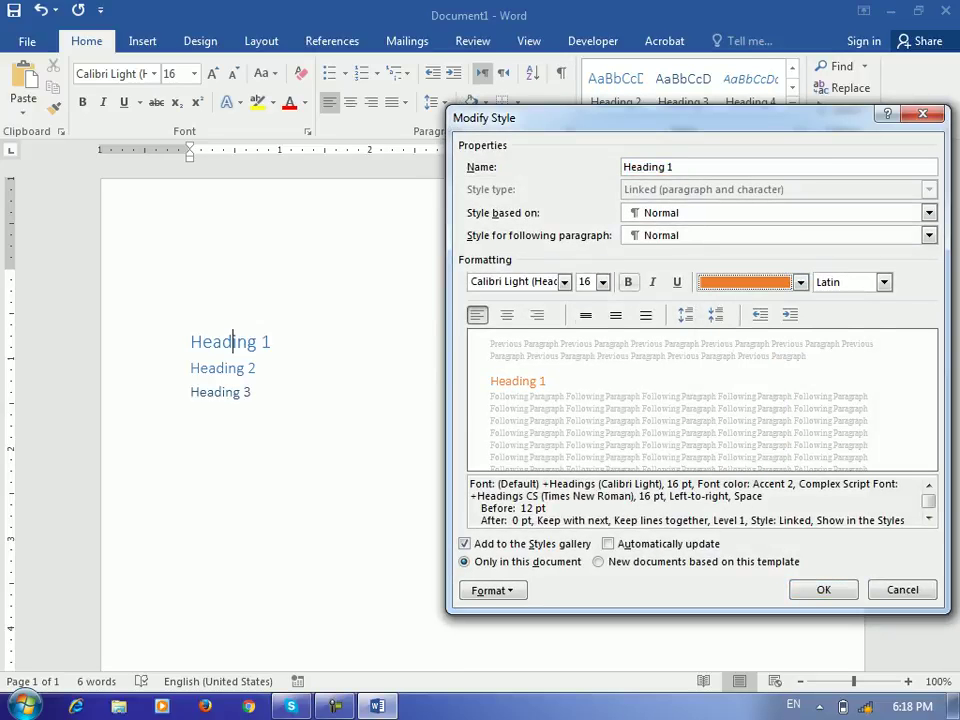
pyautogui.hotkey('ctrl', 'b')
pyautogui.press('Return')
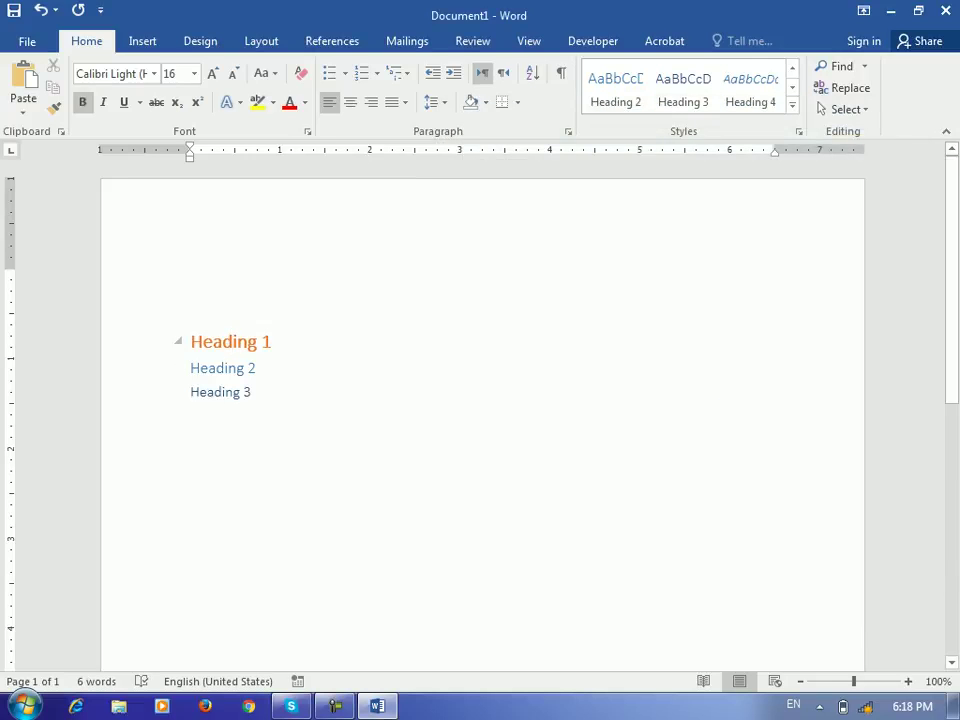
pyautogui.click(224, 368)
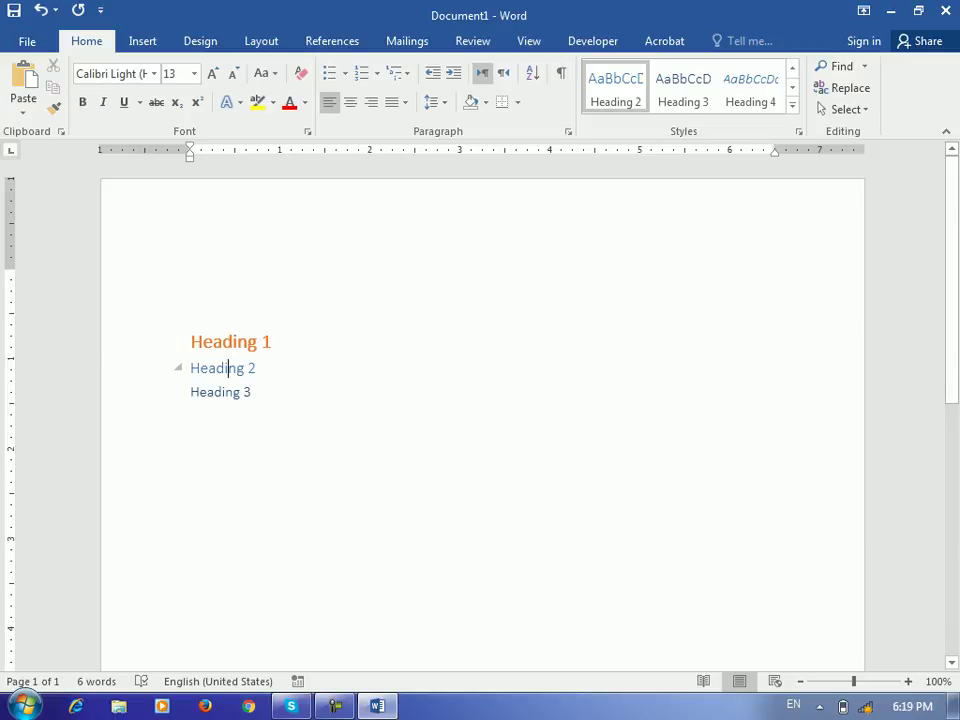
# Step: Modify the Heading 2 style to use bold, green Accent 6 text
pyautogui.rightClick(620, 72)
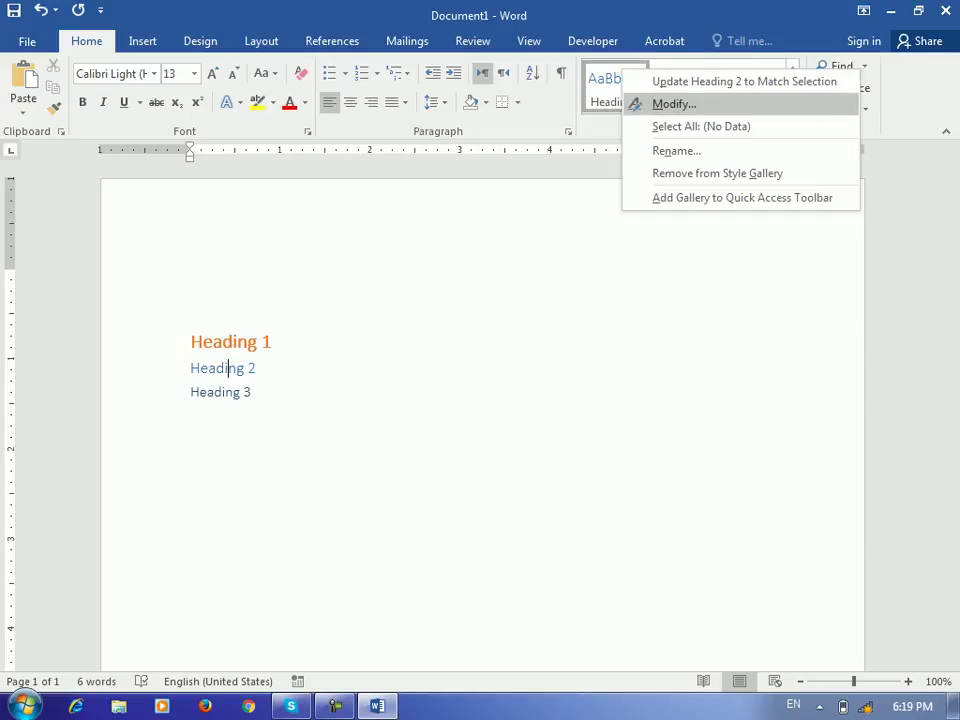
pyautogui.click(668, 103)
pyautogui.click(800, 282)
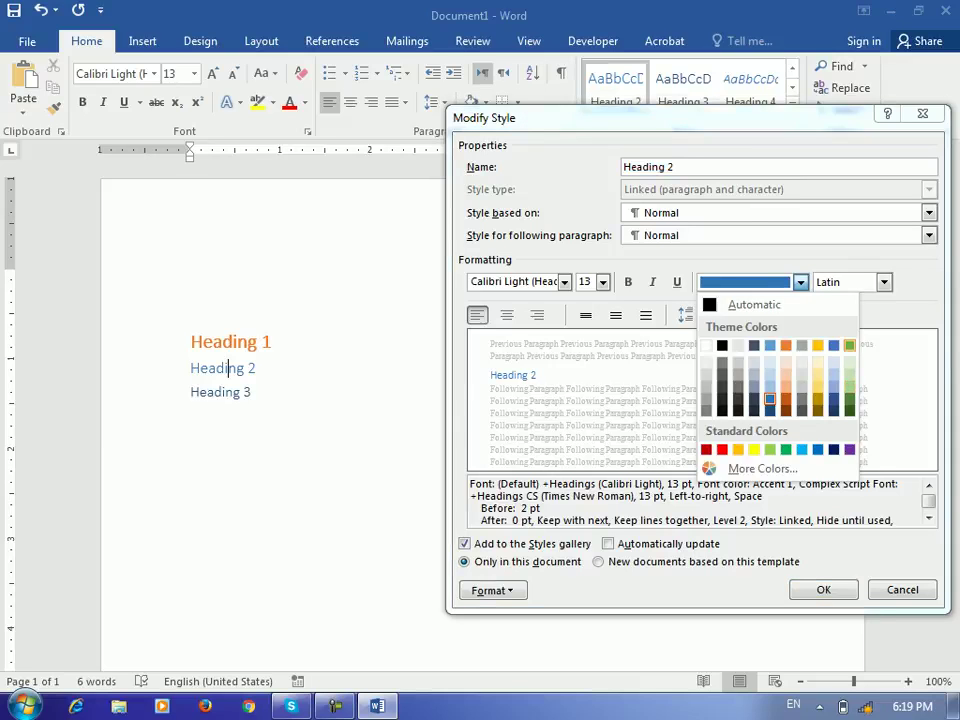
pyautogui.click(849, 345)
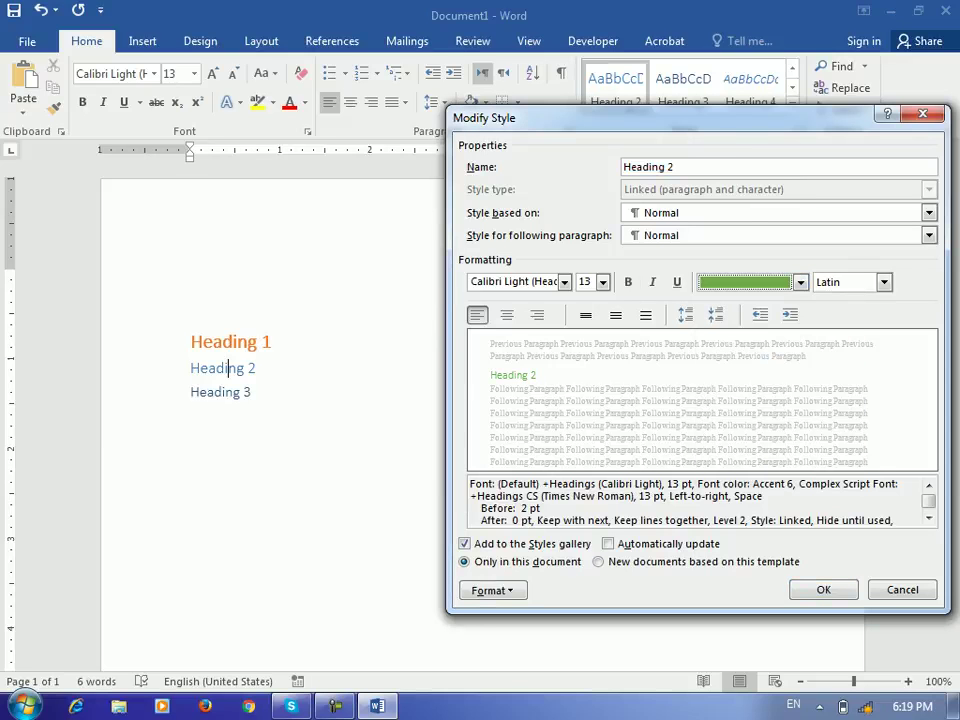
pyautogui.hotkey('ctrl', 'b')
pyautogui.press('Return')
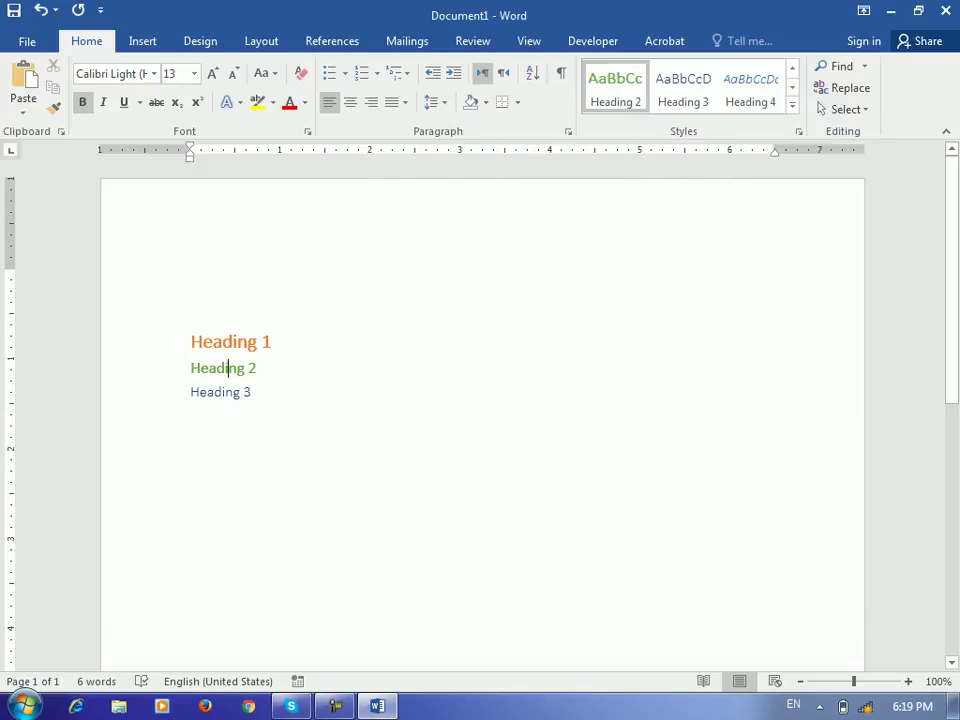
# Step: Change the Heading 3 style font colour to grey and start a new paragraph below it
pyautogui.click(224, 392)
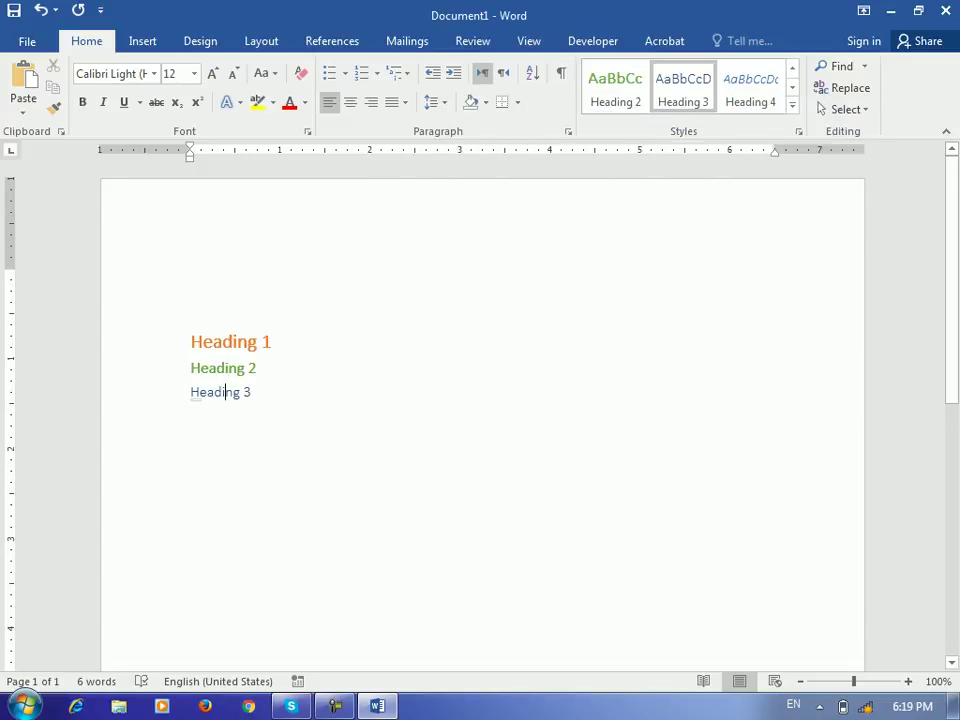
pyautogui.rightClick(683, 88)
pyautogui.click(730, 133)
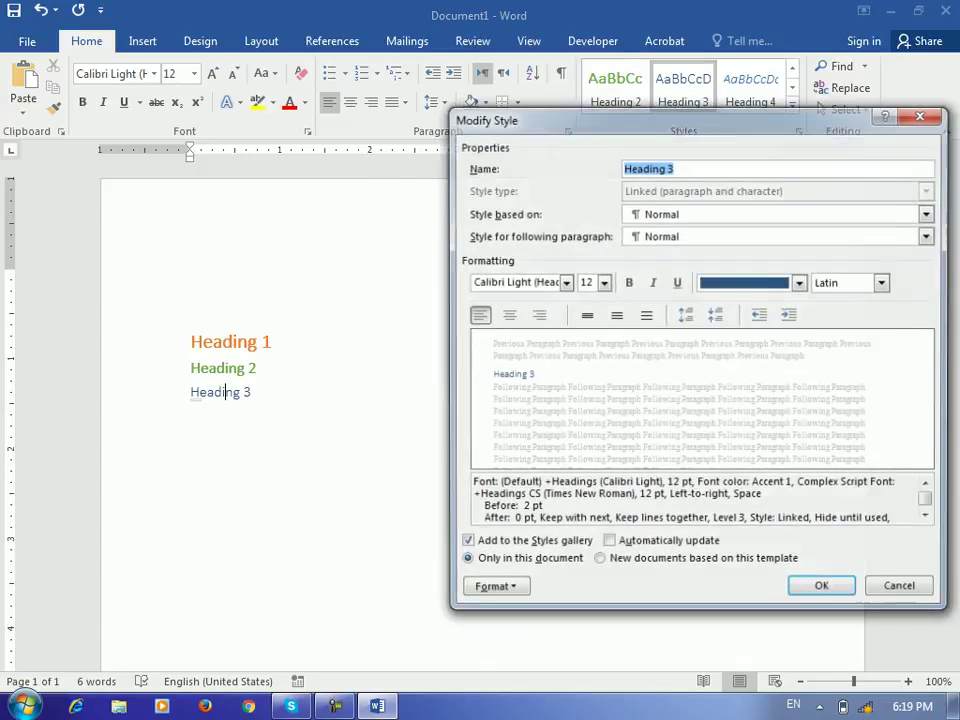
pyautogui.click(800, 282)
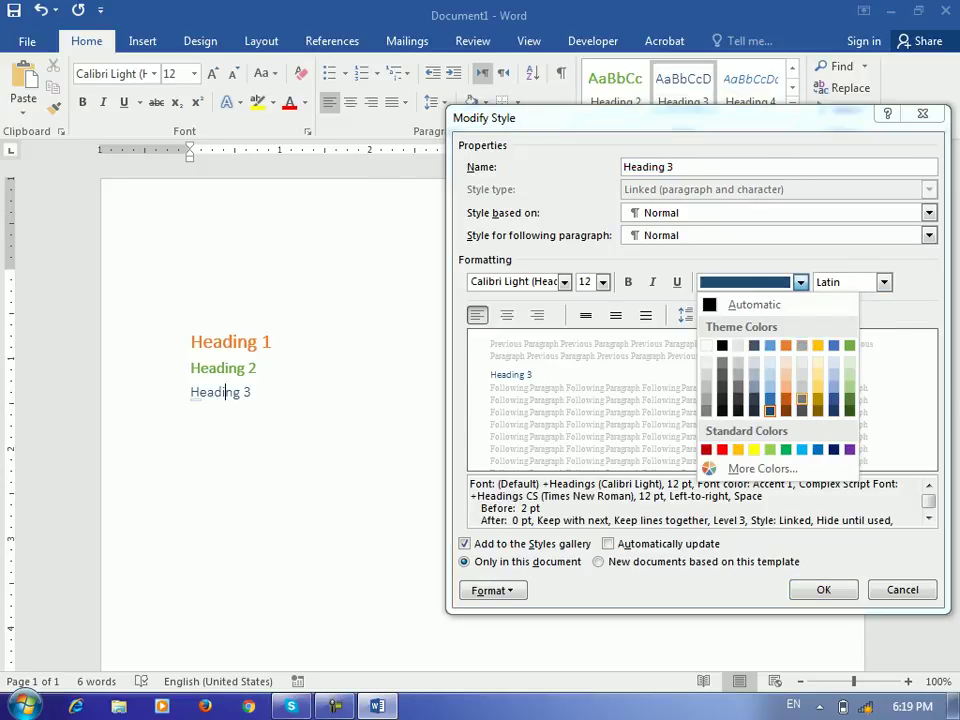
pyautogui.click(706, 397)
pyautogui.click(823, 589)
pyautogui.press('Return')
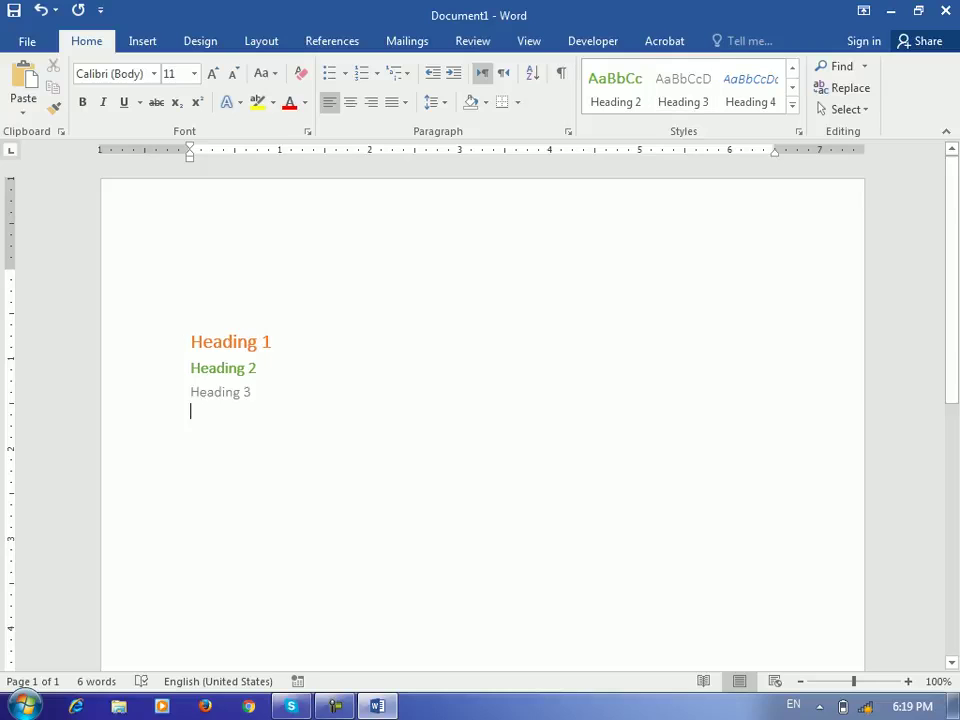
# Step: Type a 'Heading 4' line and apply the Heading 4 style to it
pyautogui.write('ha')
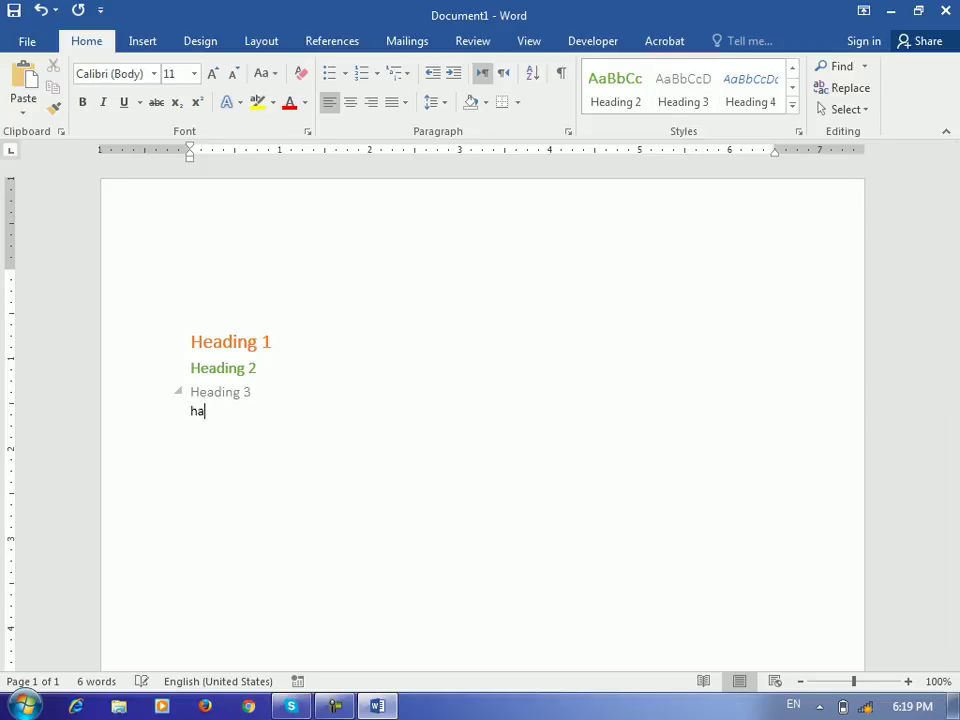
pyautogui.press('BackSpace')
pyautogui.write('eading 4')
pyautogui.click(750, 90)
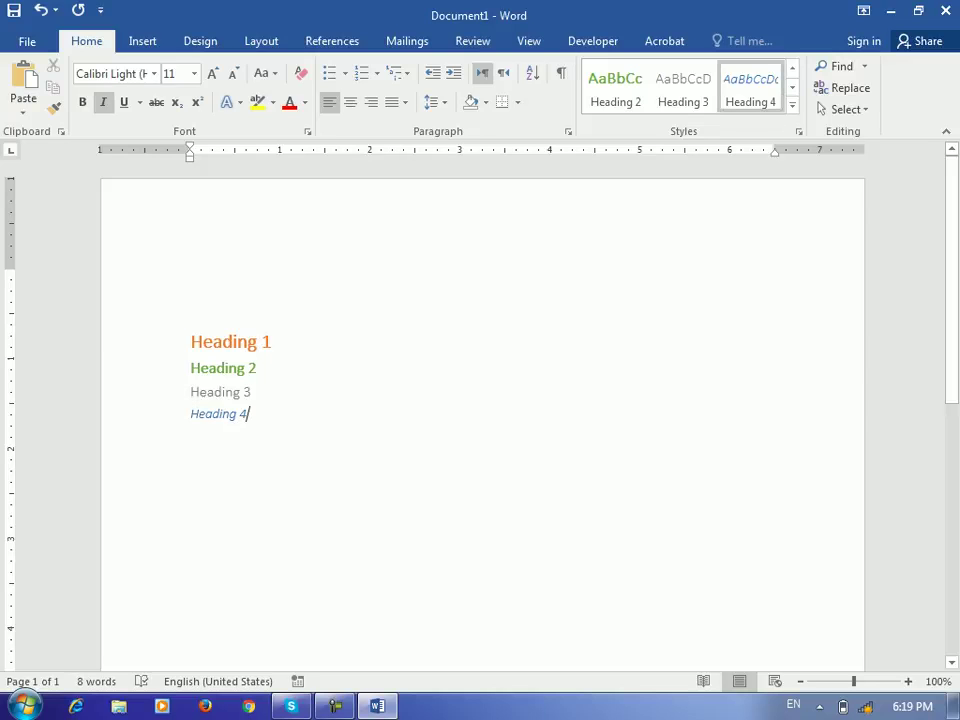
# Step: Restyle Heading 4 as bold, non-italic Text 2 dark blue-grey, then add two empty lines
pyautogui.rightClick(755, 90)
pyautogui.click(575, 122)
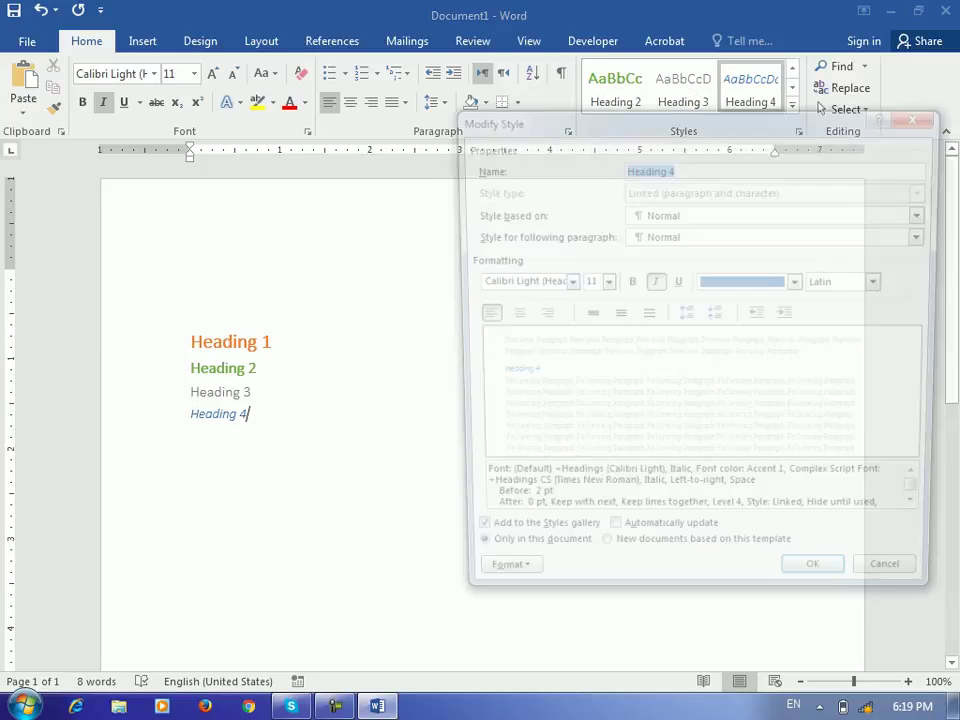
pyautogui.moveTo(600, 117); pyautogui.dragTo(516, 85)
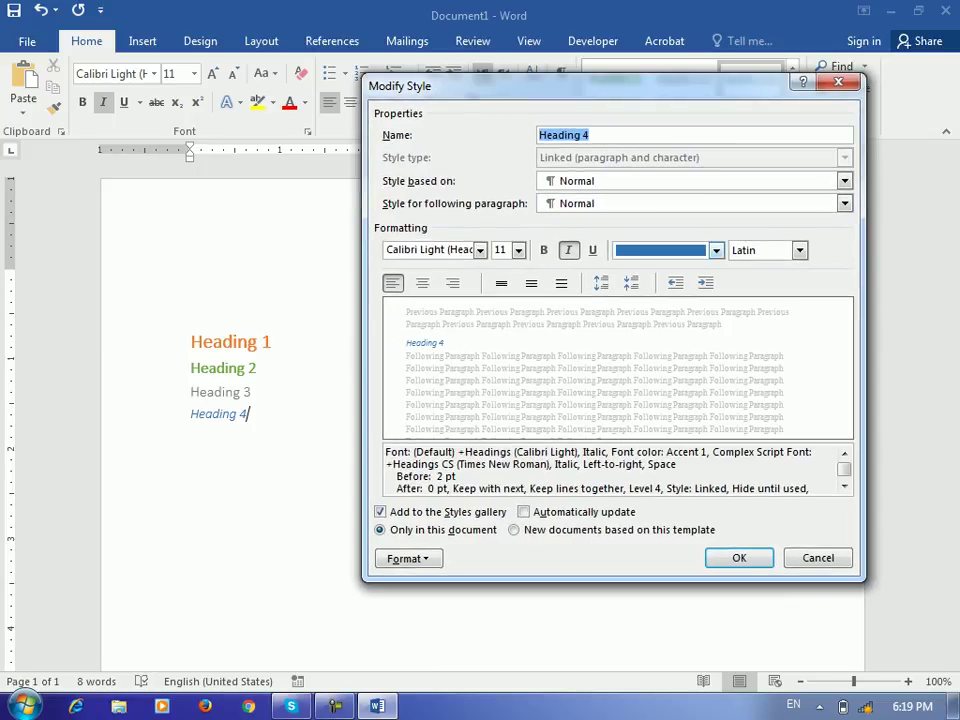
pyautogui.click(716, 250)
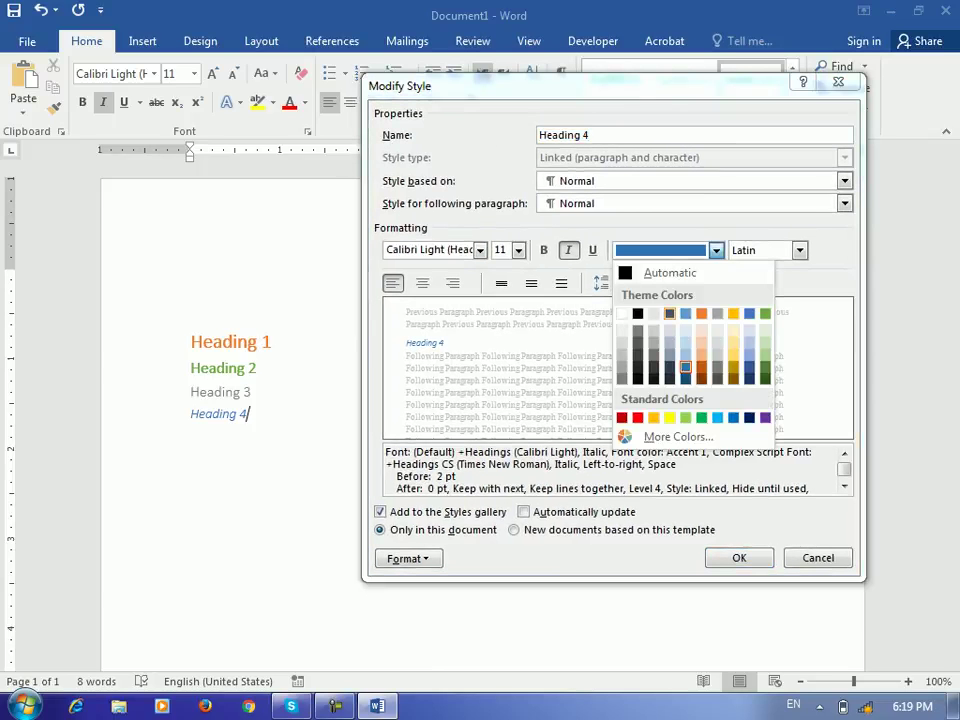
pyautogui.click(669, 313)
pyautogui.hotkey('ctrl', 'i')
pyautogui.hotkey('ctrl', 'b')
pyautogui.press('Return')
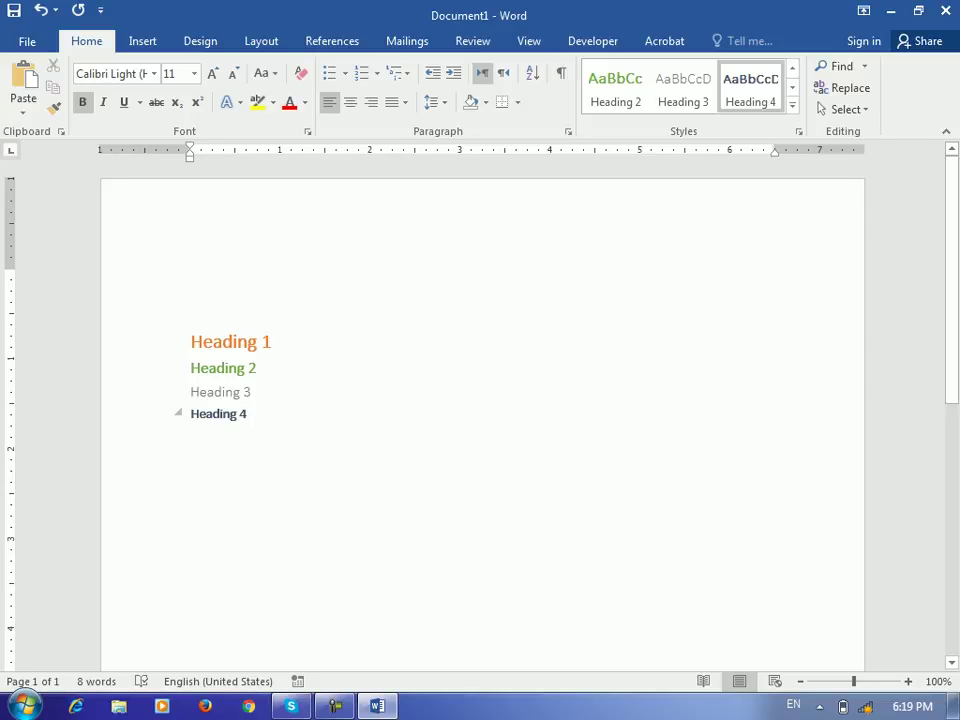
pyautogui.press('Return')
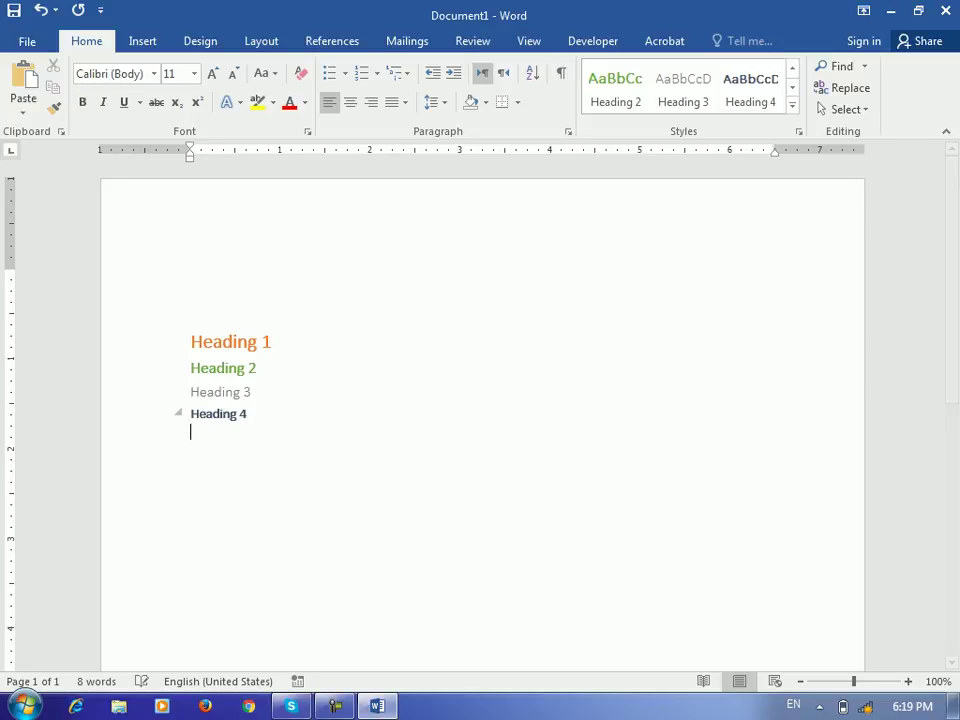
pyautogui.press('Return')
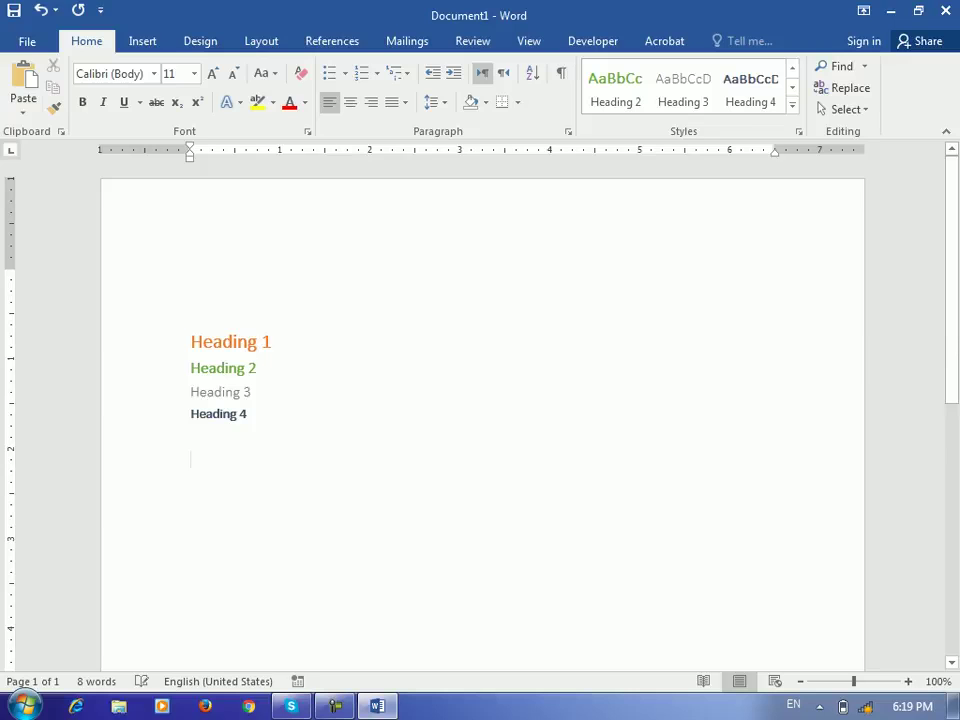
# Step: Insert a 3-column by 2-row table, then try the orange grid style and undo it
pyautogui.click(142, 41)
pyautogui.click(64, 88)
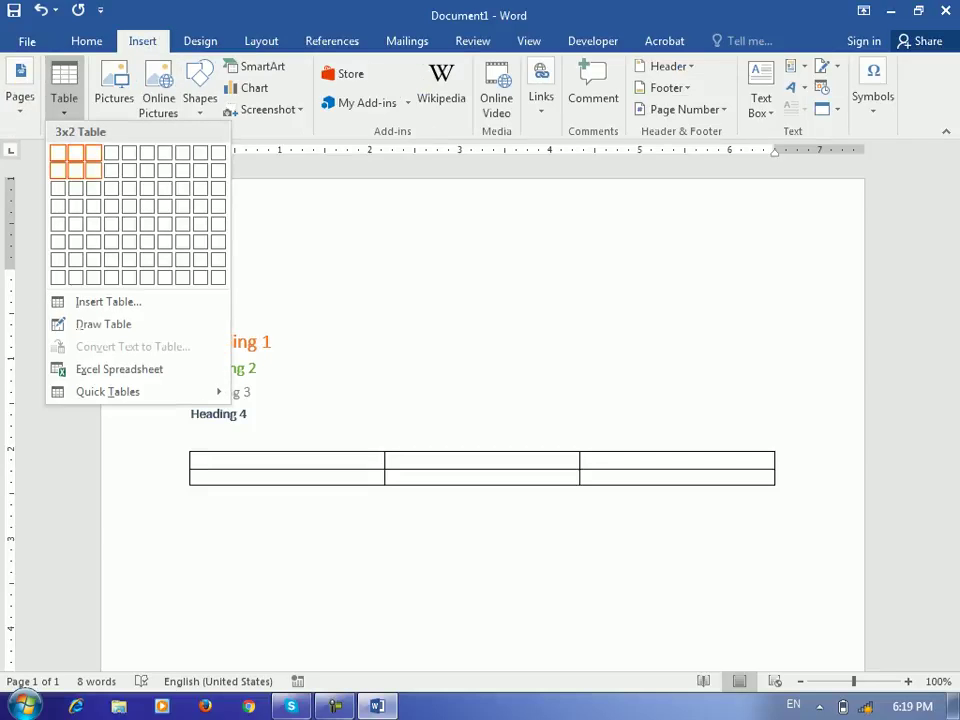
pyautogui.click(93, 170)
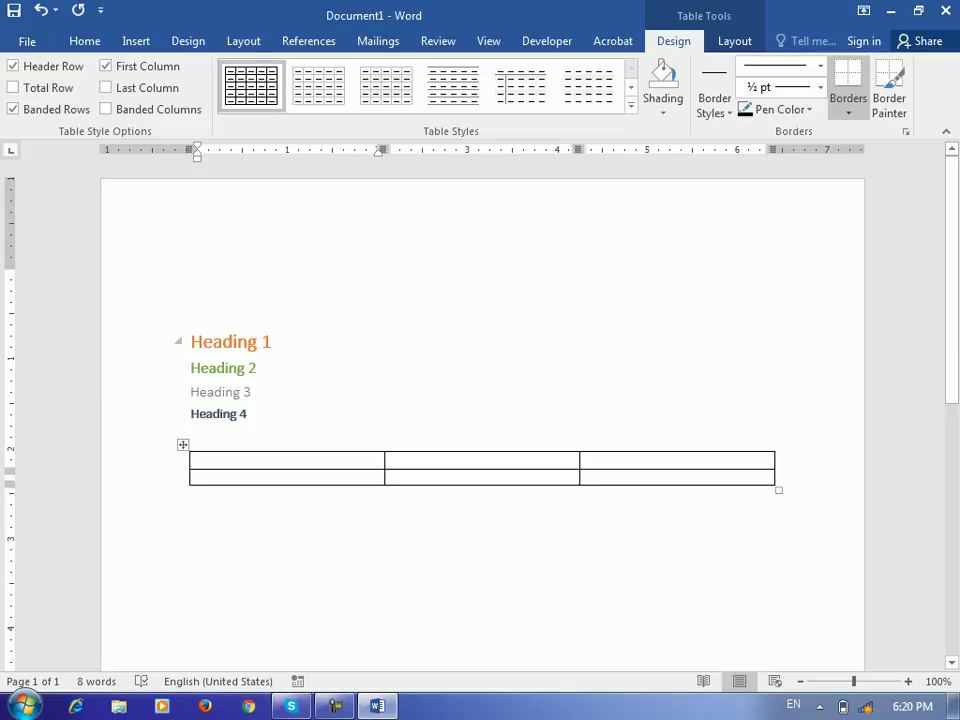
pyautogui.click(631, 105)
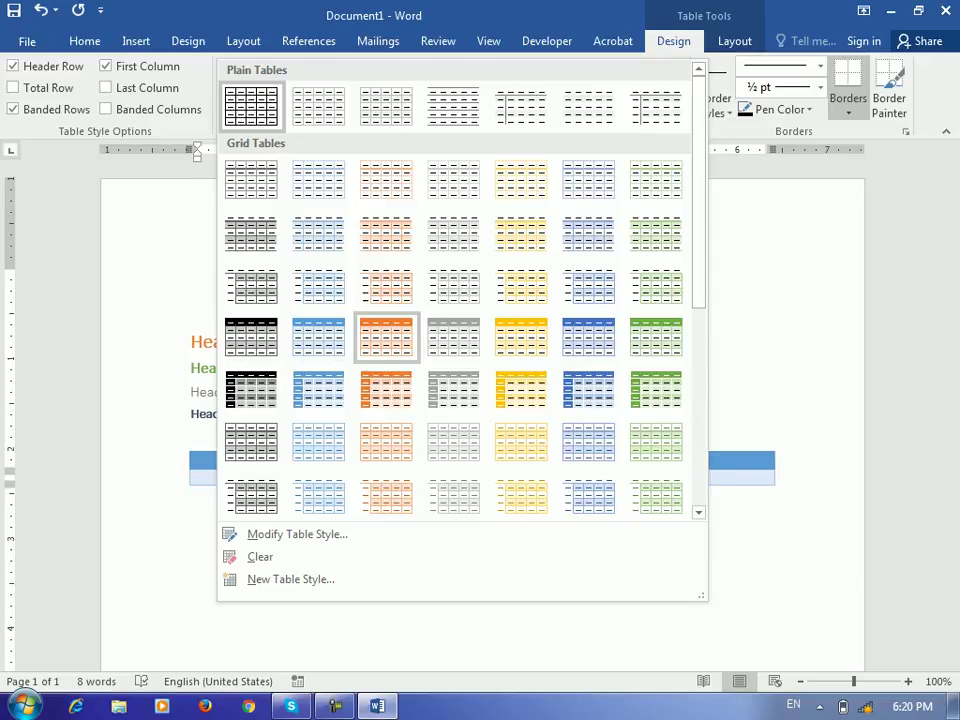
pyautogui.click(386, 337)
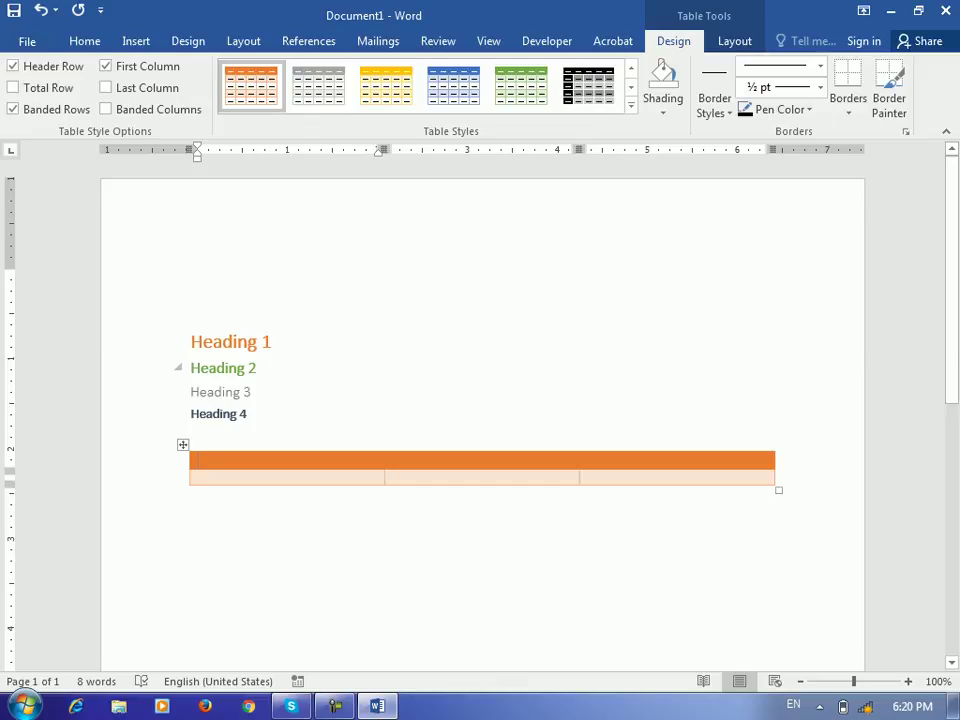
pyautogui.hotkey('ctrl', 'z')
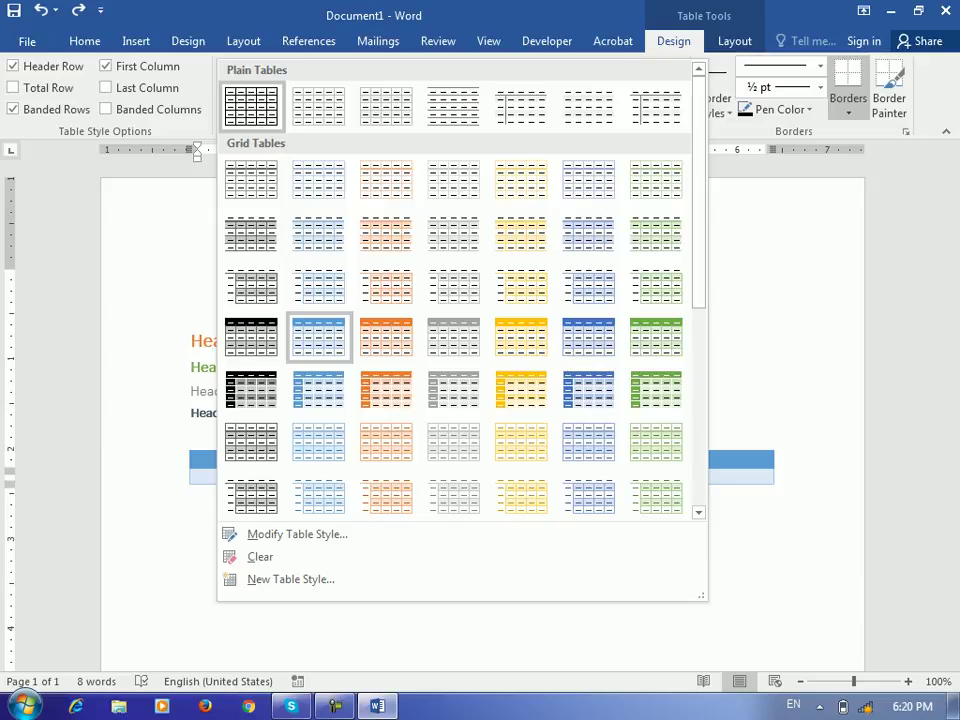
# Step: Edit the Grid Table 4 - Accent 2 table style to use bold 12 pt text
pyautogui.rightClick(386, 338)
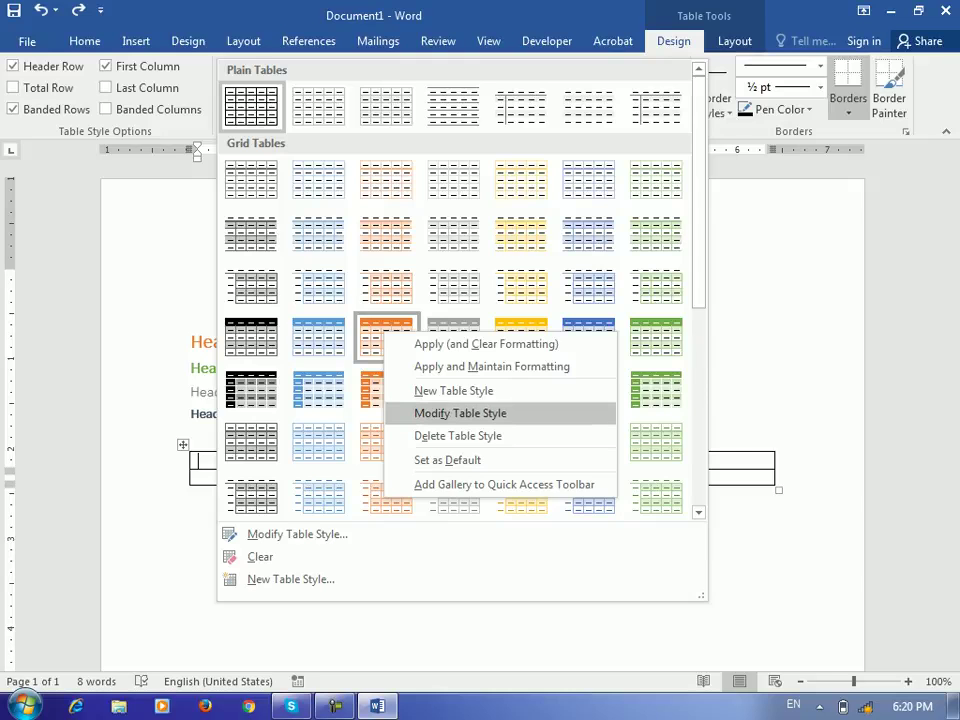
pyautogui.click(460, 413)
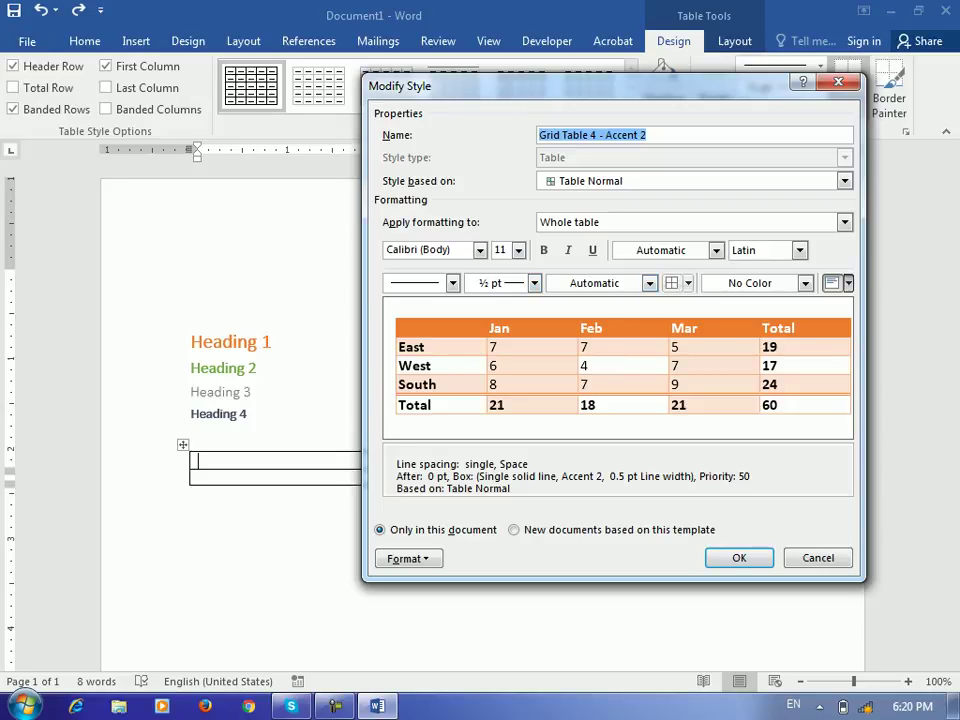
pyautogui.click(649, 283)
pyautogui.click(649, 283)
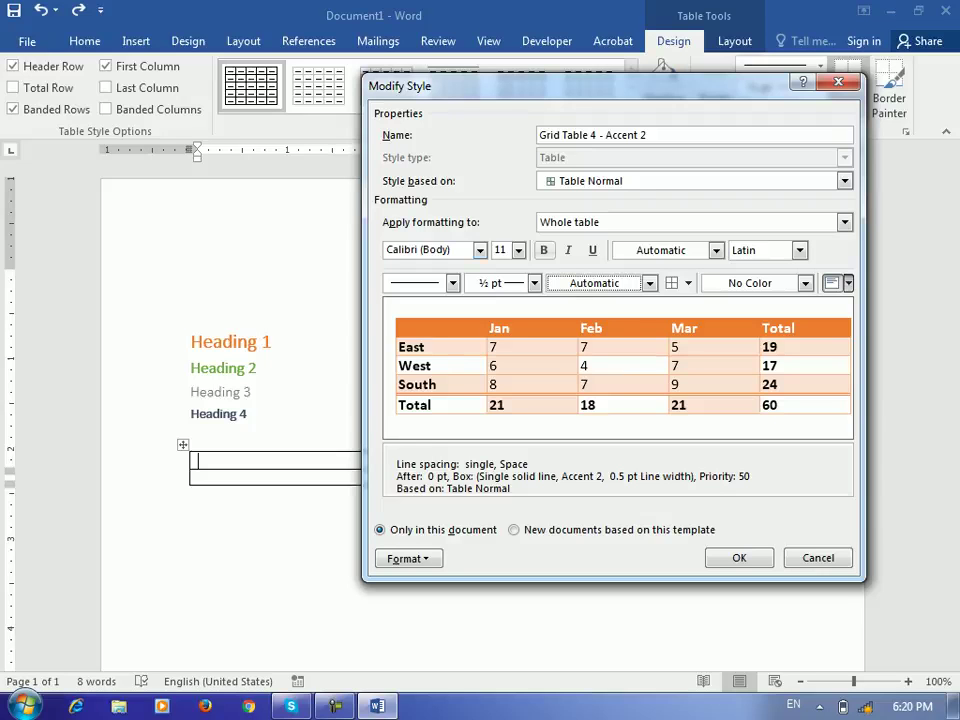
pyautogui.hotkey('ctrl', 'b')
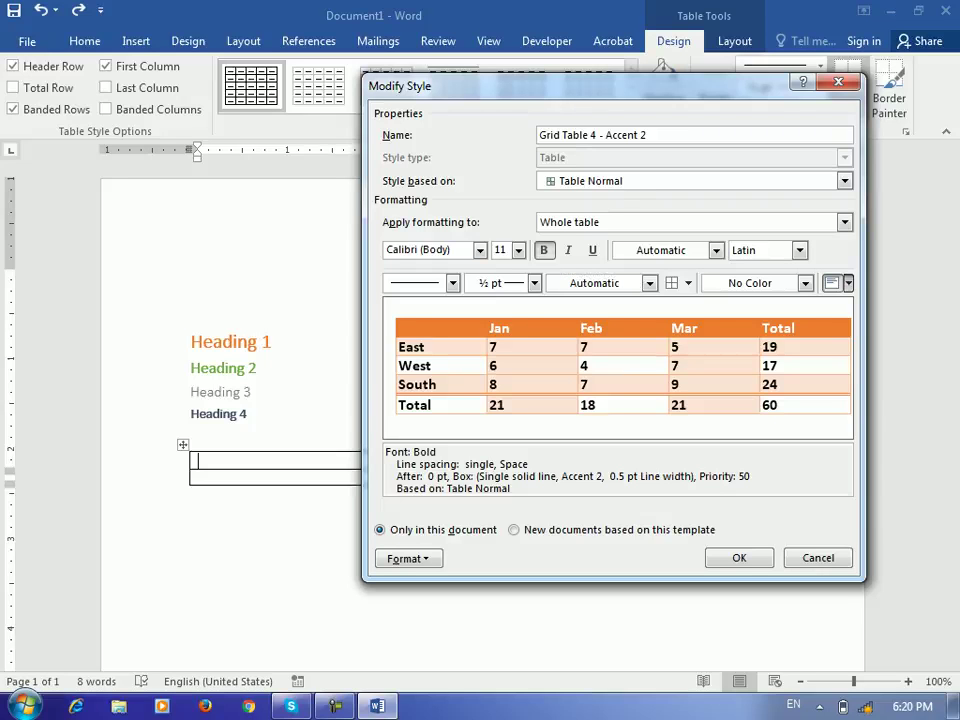
pyautogui.hotkey('alt', 'Down')
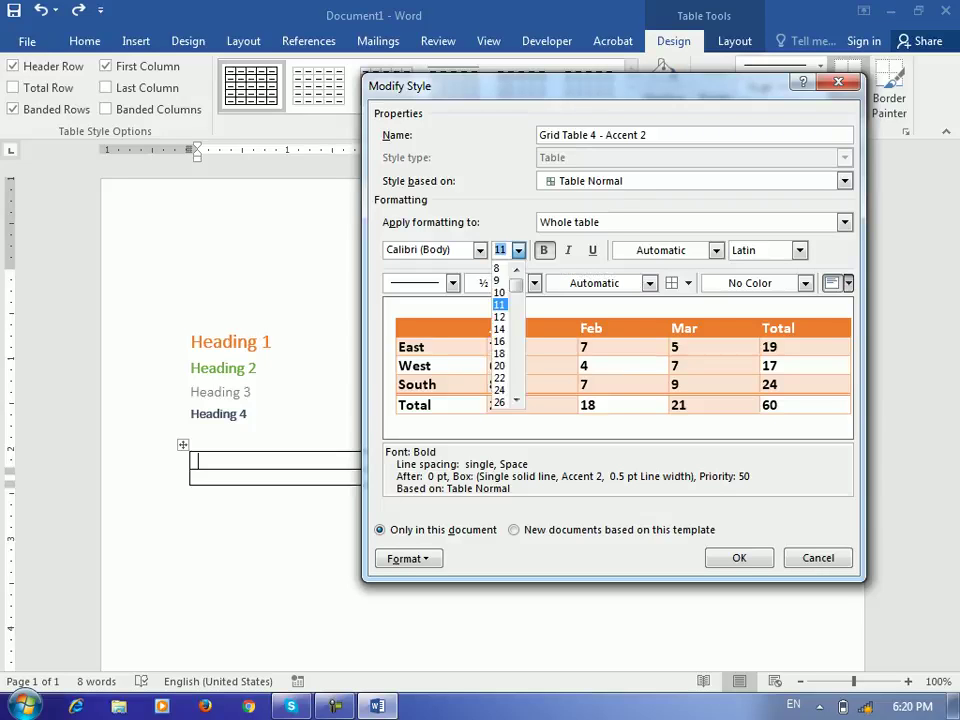
pyautogui.press('Down')
pyautogui.press('Return')
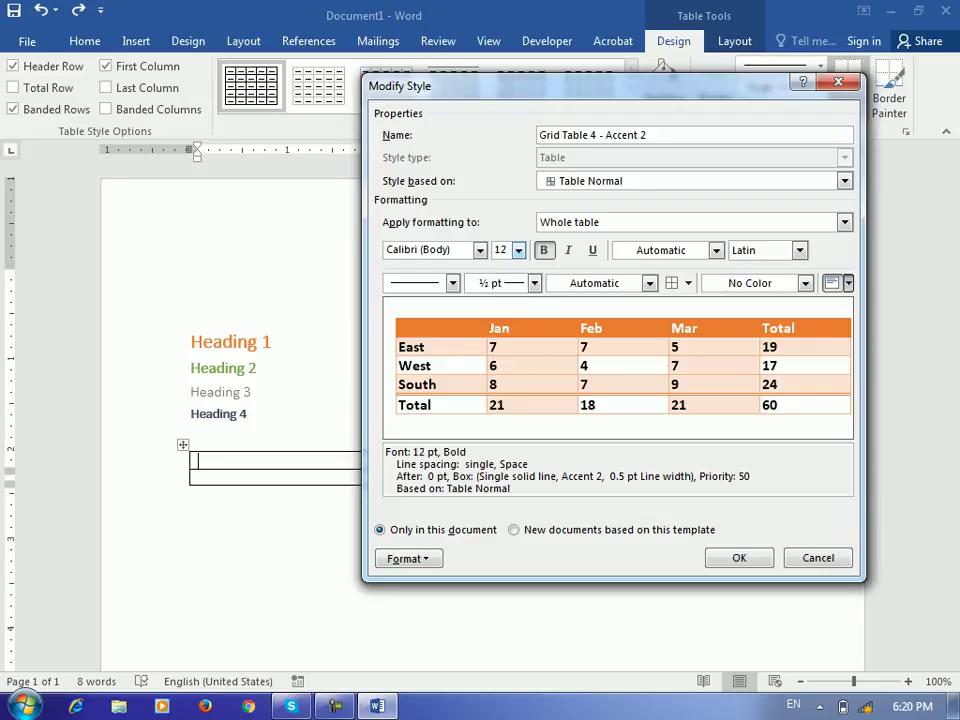
# Step: Confirm the style edits, apply Grid Table 4 - Accent 2 to the table, and move below it
pyautogui.press('Return')
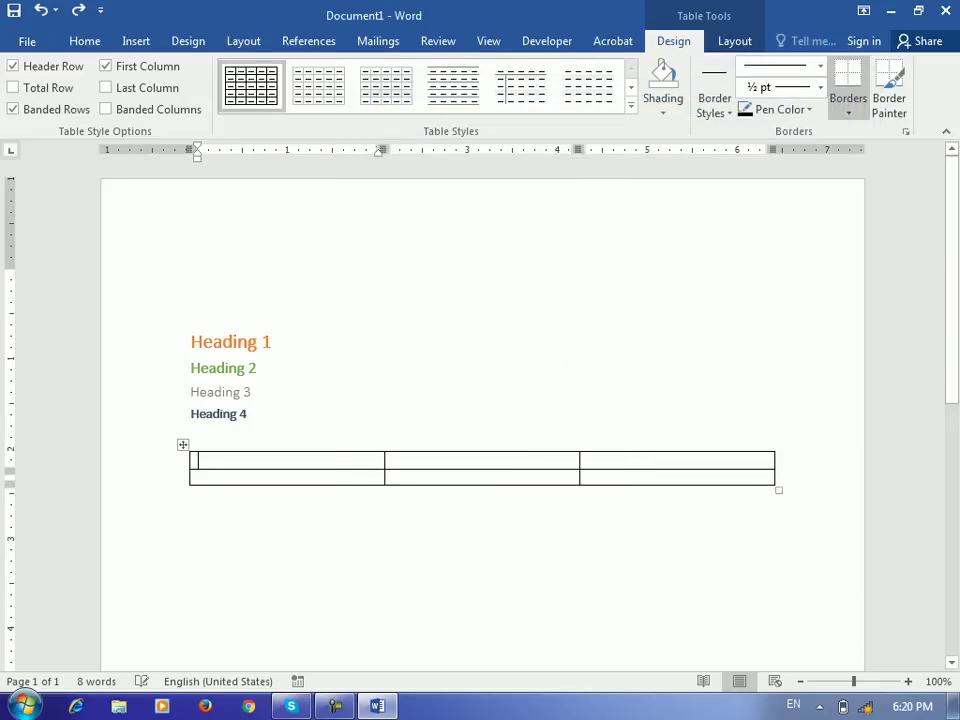
pyautogui.click(631, 104)
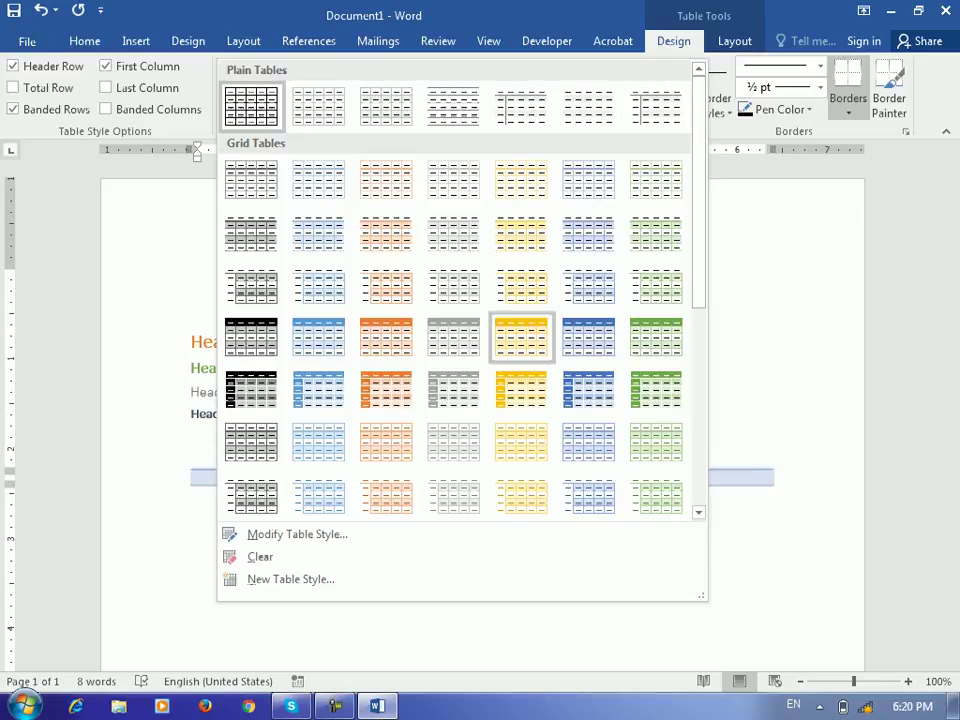
pyautogui.click(386, 336)
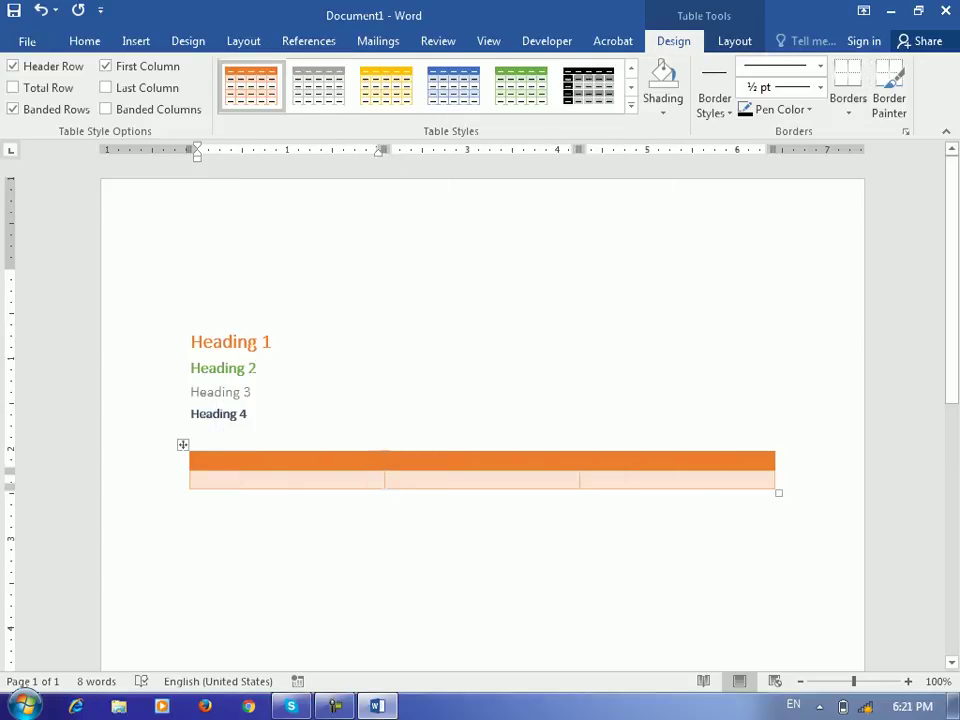
pyautogui.click(191, 526)
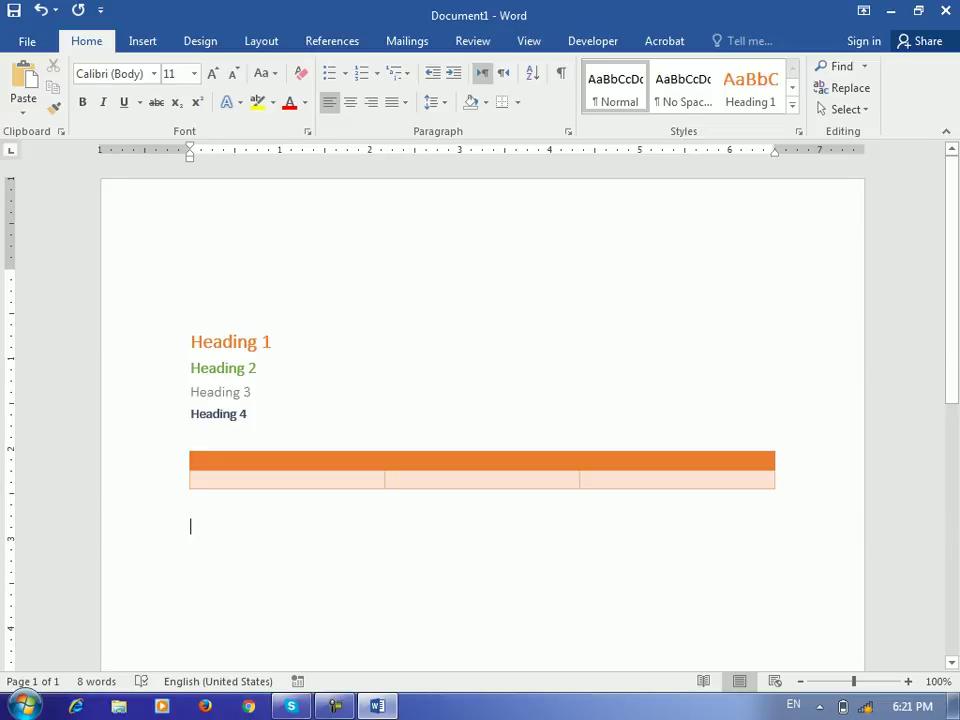
# Step: Save the document as a Word file named 'Template'
pyautogui.scroll(-1, 482, 420)
pyautogui.scroll(1, 482, 420)
pyautogui.hotkey('ctrl', 's')
pyautogui.click(215, 289)
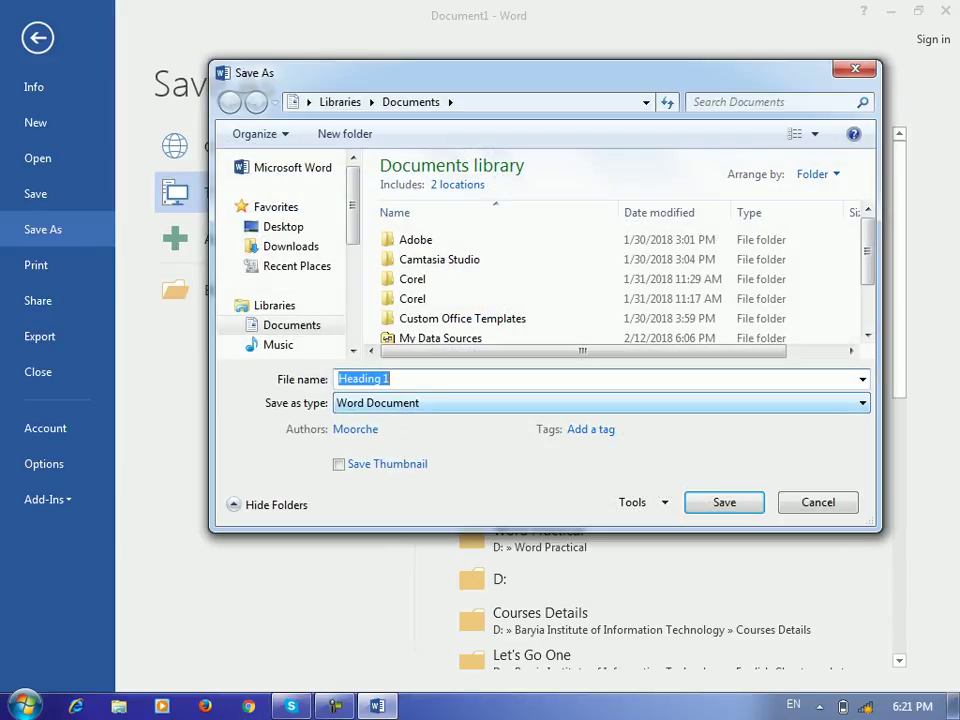
pyautogui.write('Template')
pyautogui.press('Return')
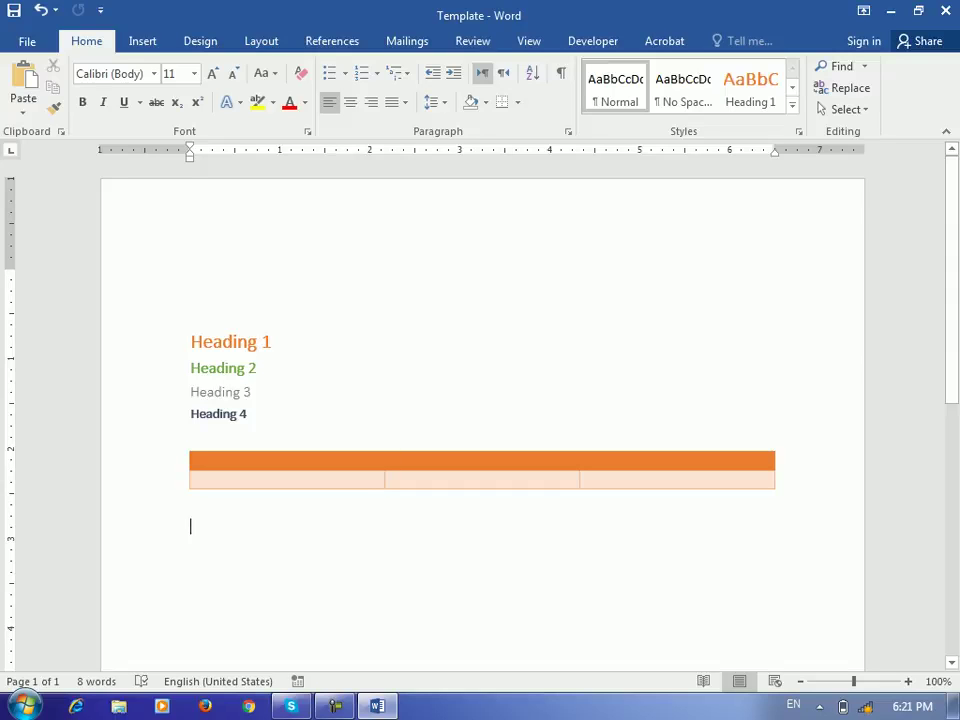
# Step: Insert a page break and type 'Chapter 1' on the new page in Heading 1 style
pyautogui.hotkey('ctrl', 'Return')
pyautogui.write('Chapter 1')
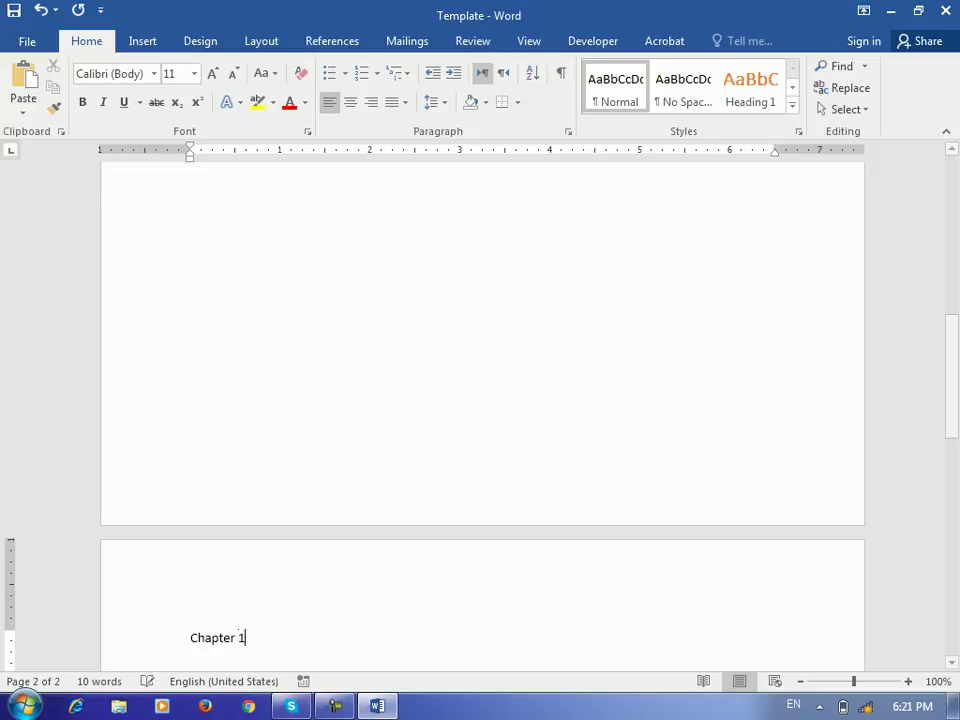
pyautogui.hotkey('ctrl', 'alt', '1')
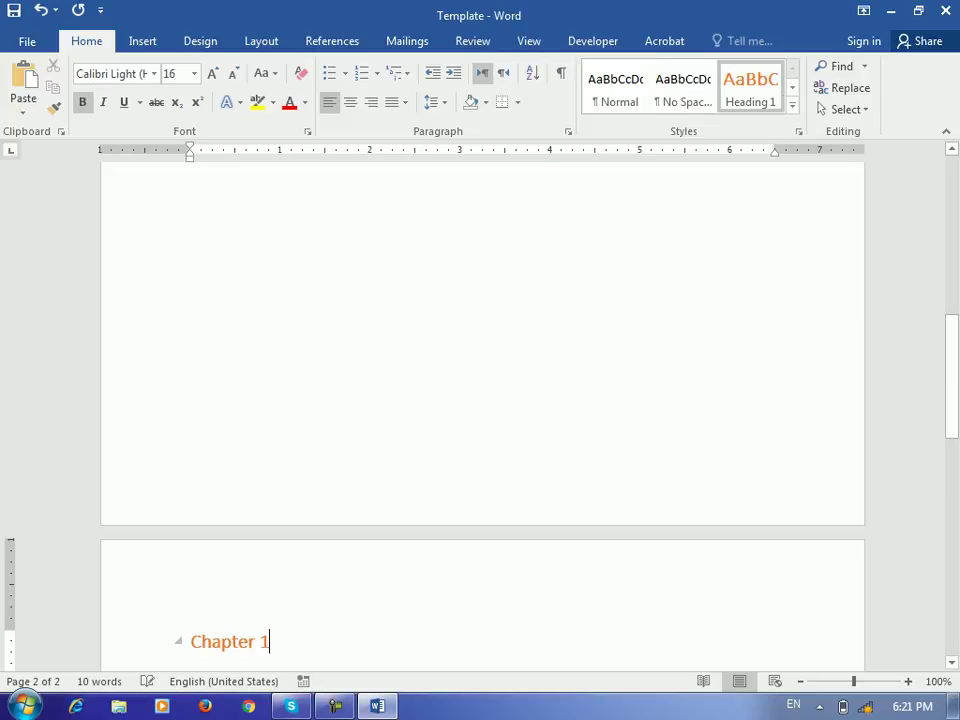
pyautogui.scroll(-5, 480, 400)
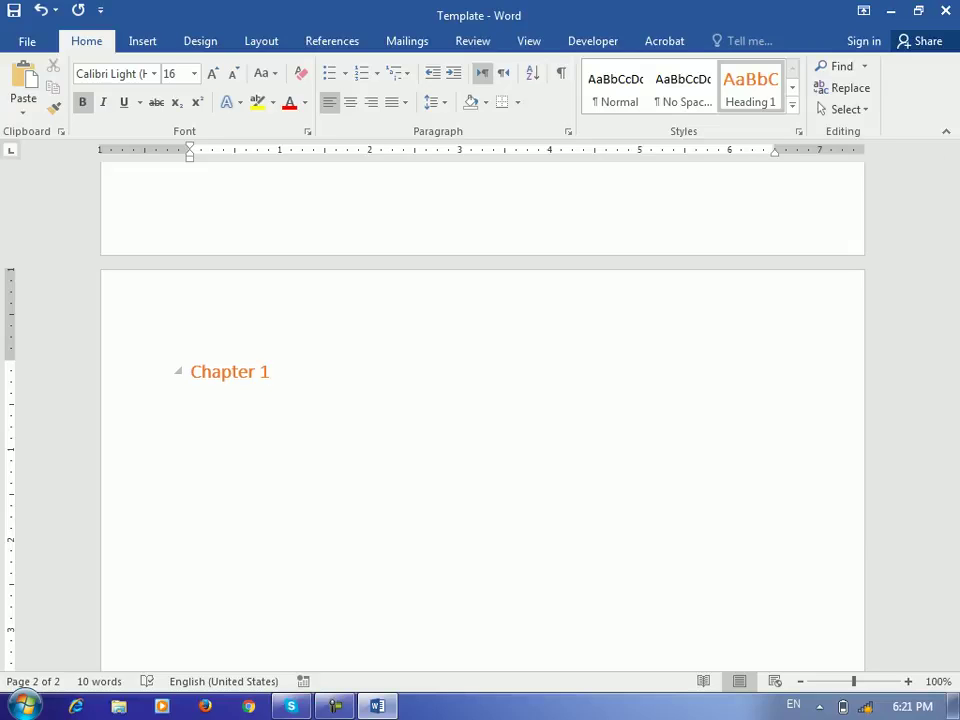
pyautogui.scroll(10, 480, 400)
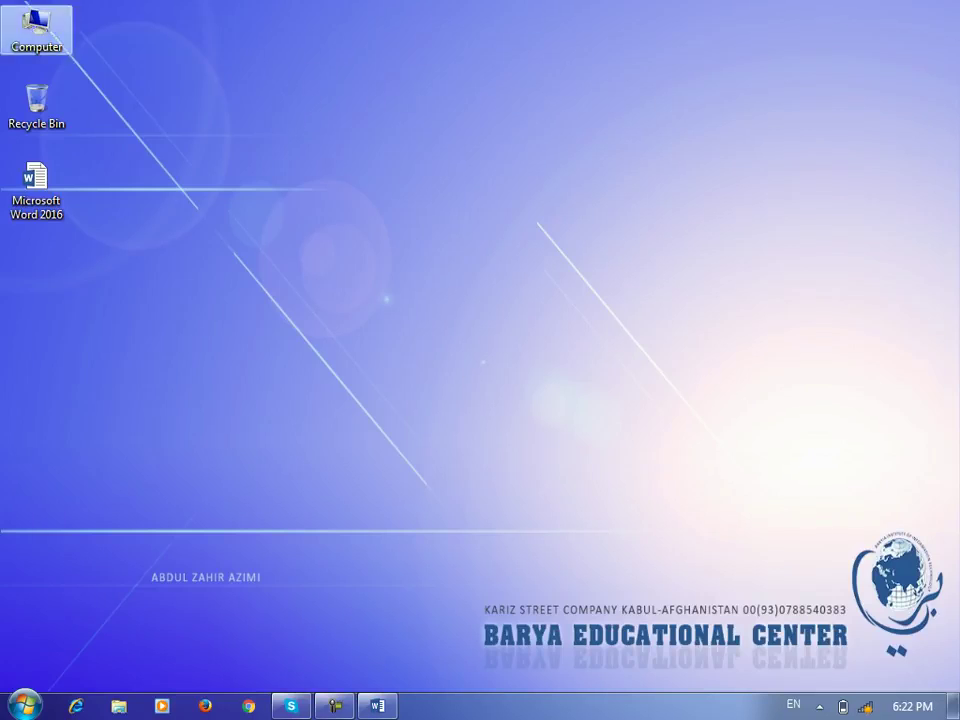
# Step: Browse Computer > Local Disk (D:) from the AISA IT Forms folder to the Annual Plan 2017 report and open it
pyautogui.doubleClick(36, 28)
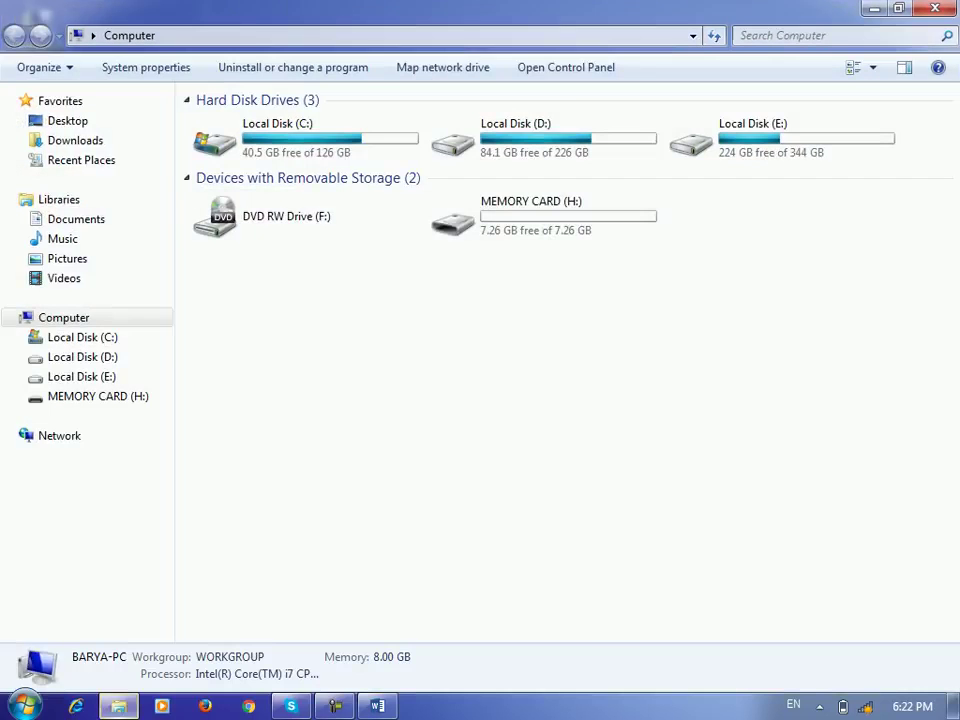
pyautogui.doubleClick(470, 141)
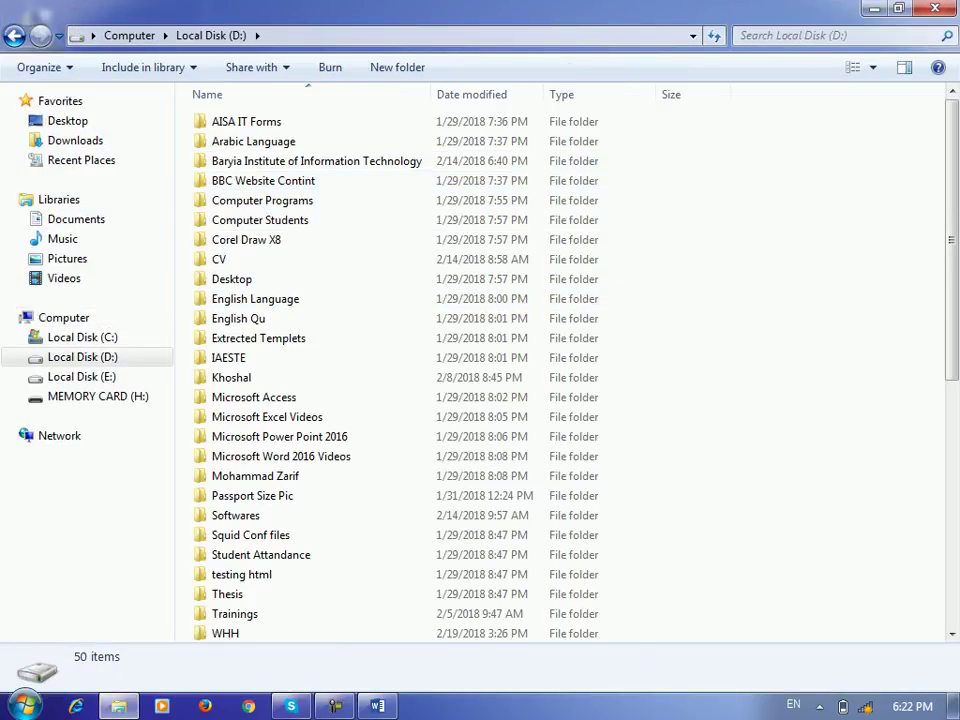
pyautogui.click(246, 121)
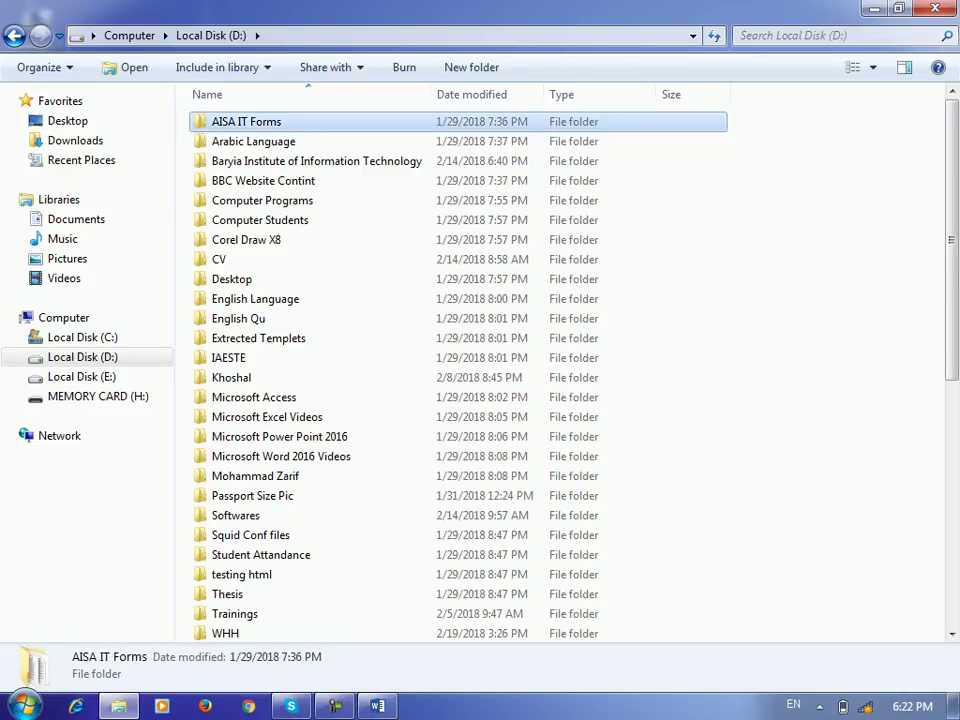
pyautogui.press('a')
pyautogui.press('a')
pyautogui.press('a')
pyautogui.hotkey('ctrl', 'space')
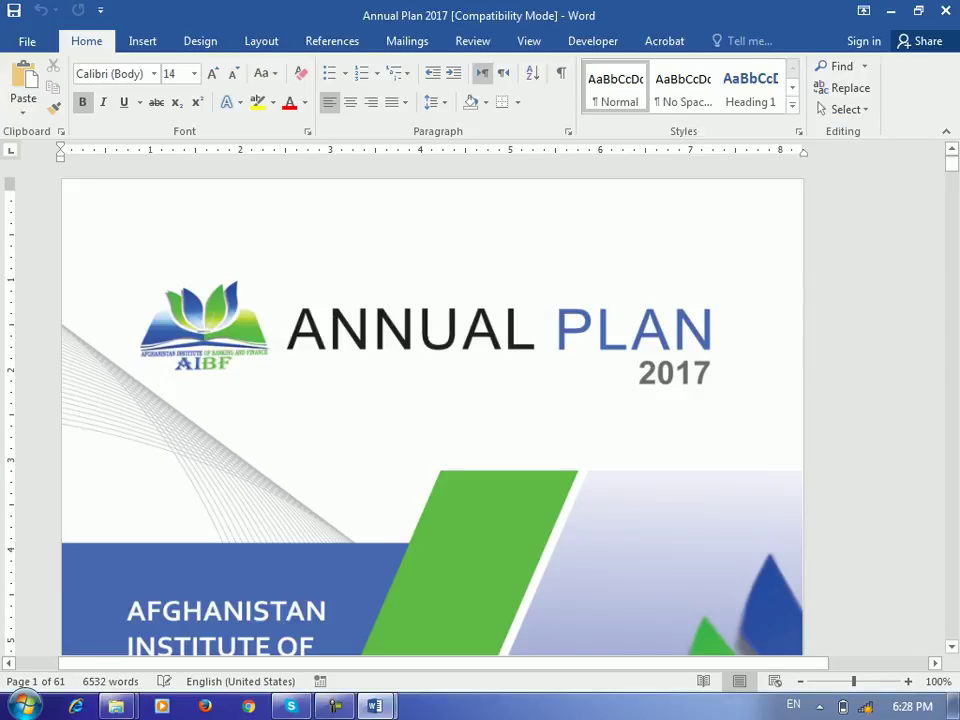
pyautogui.scroll(-15, 432, 410)
pyautogui.scroll(4, 432, 410)
pyautogui.scroll(-7, 432, 410)
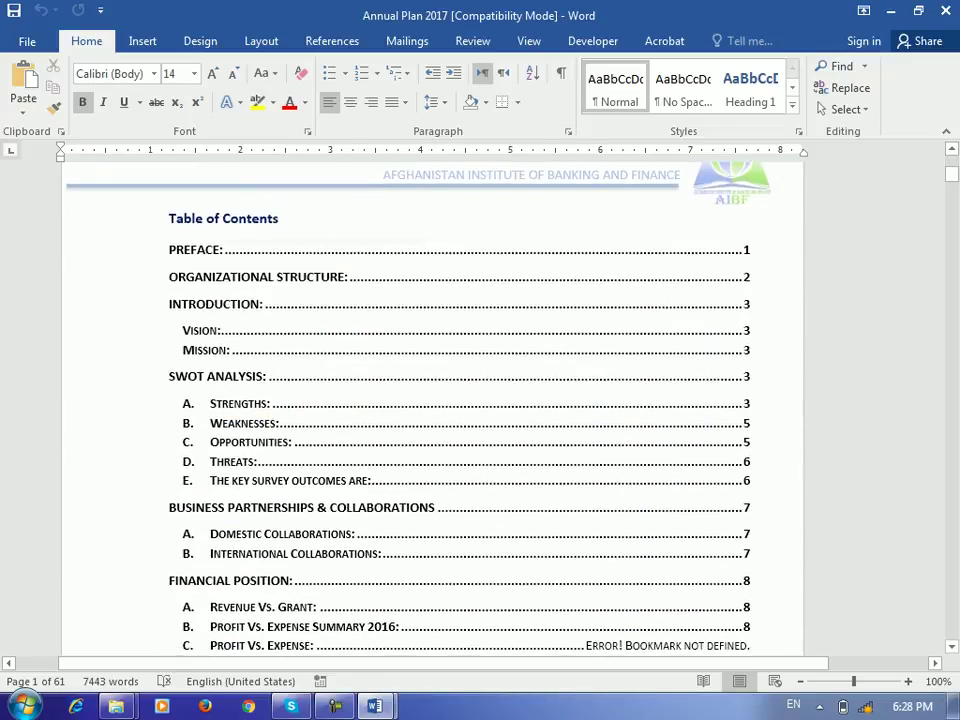
pyautogui.scroll(-11, 432, 410)
pyautogui.scroll(-1, 432, 410)
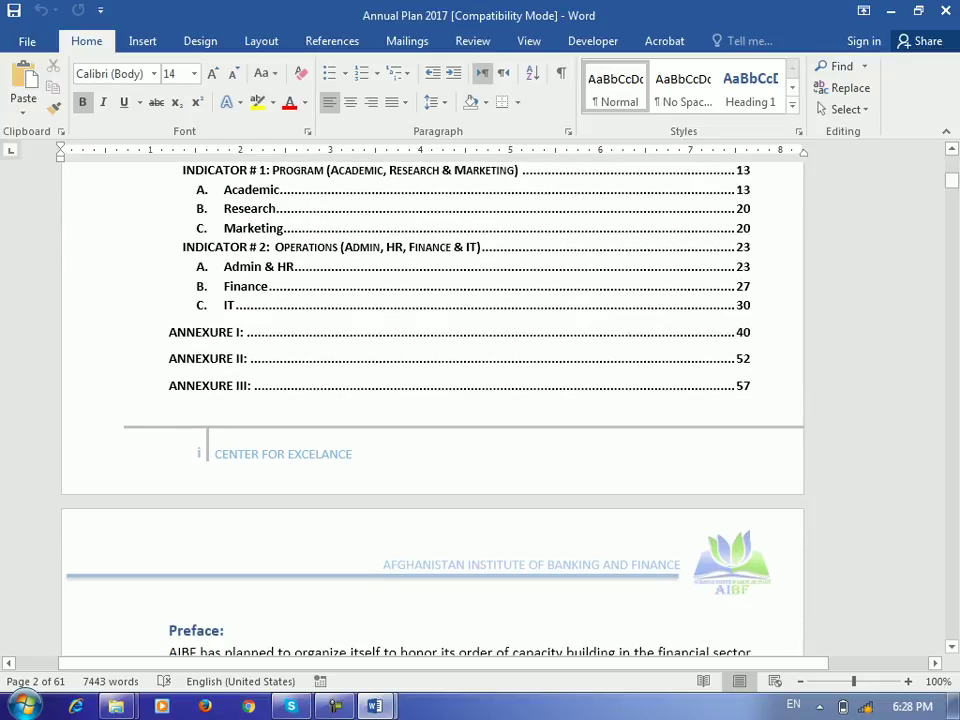
pyautogui.scroll(-6, 432, 410)
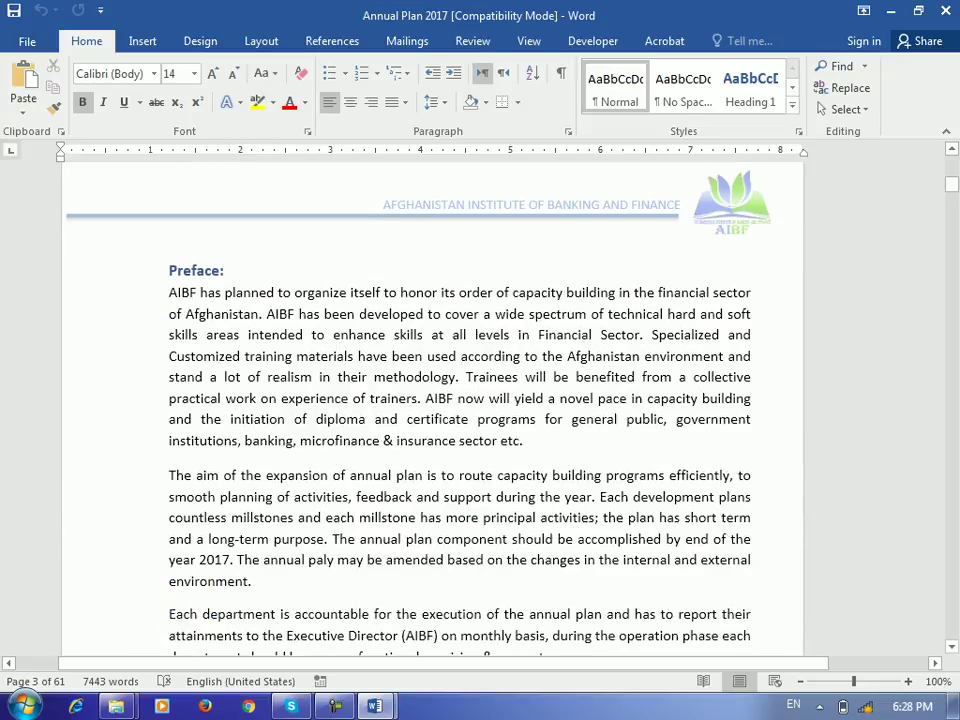
pyautogui.scroll(-6, 432, 410)
pyautogui.scroll(-5, 432, 410)
pyautogui.scroll(-5, 432, 410)
pyautogui.scroll(-1, 432, 410)
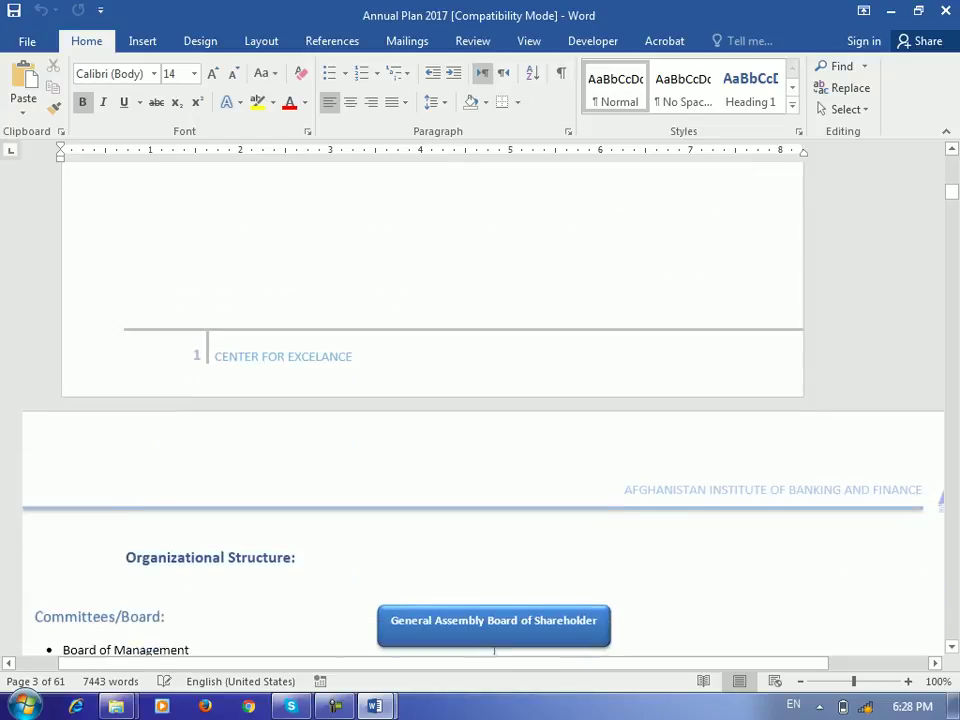
pyautogui.scroll(-3, 432, 410)
pyautogui.scroll(3, 432, 410)
pyautogui.scroll(6, 432, 410)
pyautogui.scroll(8, 432, 410)
pyautogui.scroll(5, 432, 410)
pyautogui.scroll(5, 432, 410)
pyautogui.scroll(-1, 432, 410)
pyautogui.scroll(-4, 432, 410)
pyautogui.scroll(-6, 432, 410)
pyautogui.scroll(-1, 432, 410)
pyautogui.scroll(-2, 432, 410)
pyautogui.scroll(-5, 432, 410)
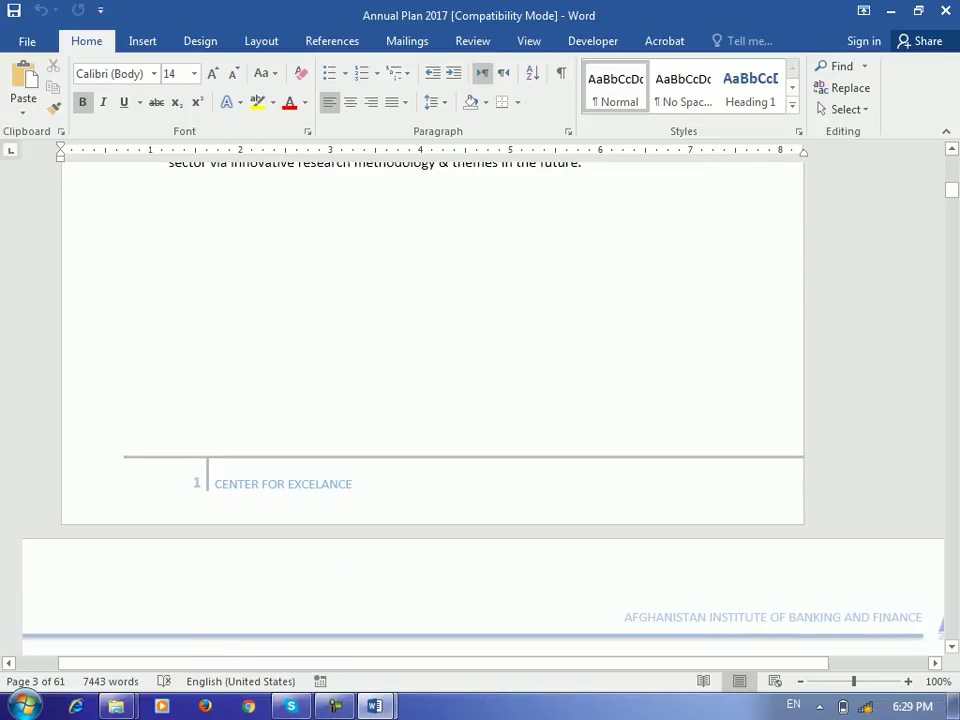
pyautogui.scroll(-1, 432, 410)
pyautogui.scroll(-5, 432, 410)
pyautogui.scroll(-1, 432, 410)
pyautogui.scroll(-2, 432, 410)
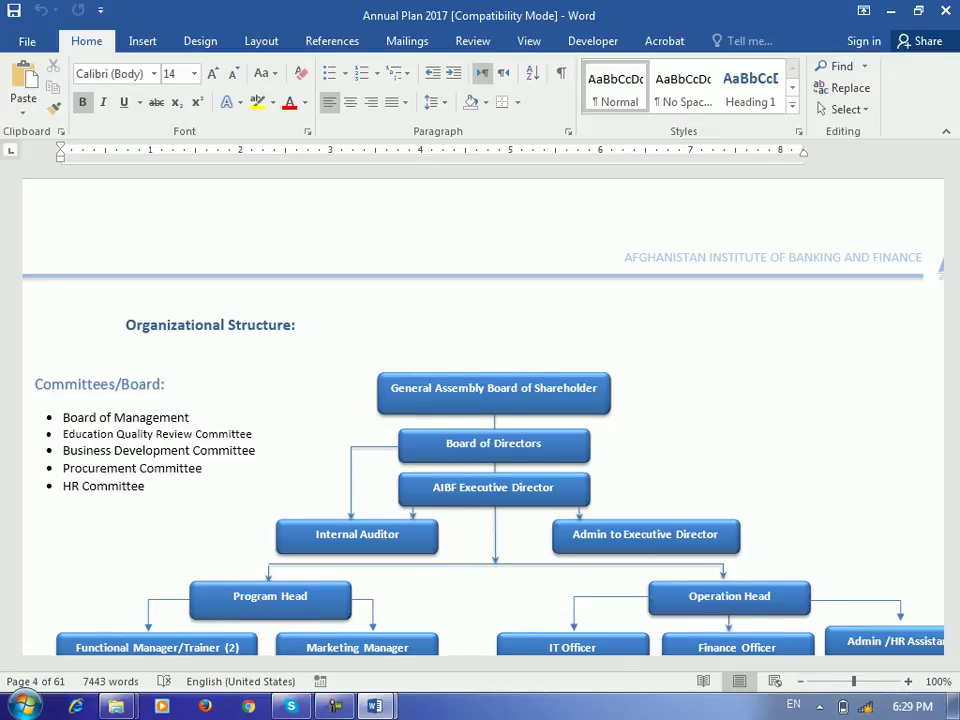
pyautogui.scroll(-1, 480, 417)
pyautogui.scroll(-2, 480, 417)
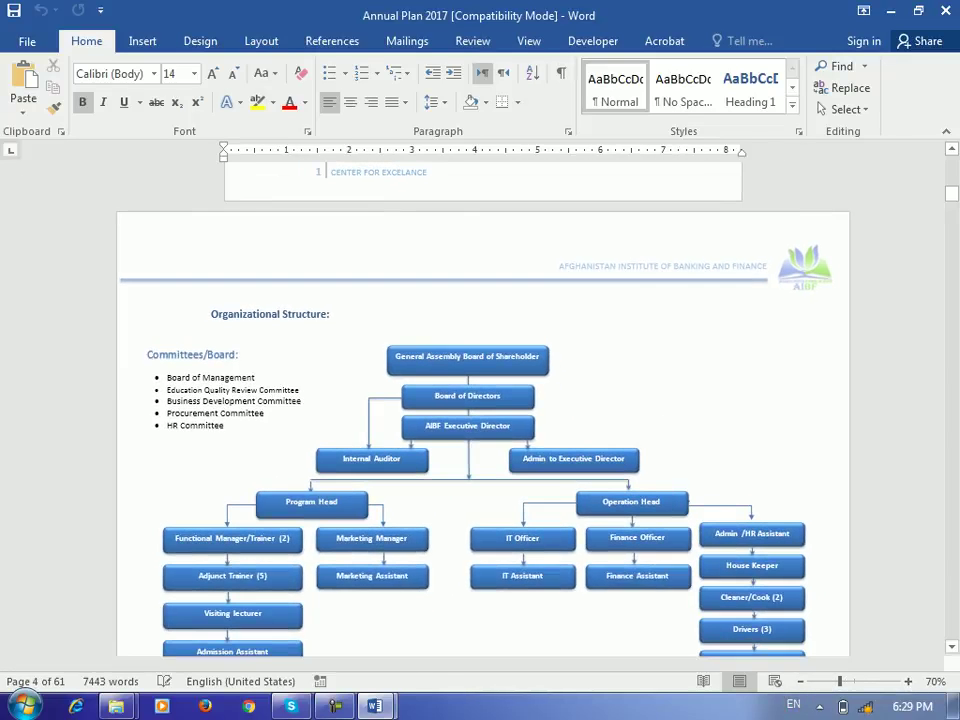
pyautogui.scroll(-1, 480, 417)
pyautogui.click(142, 41)
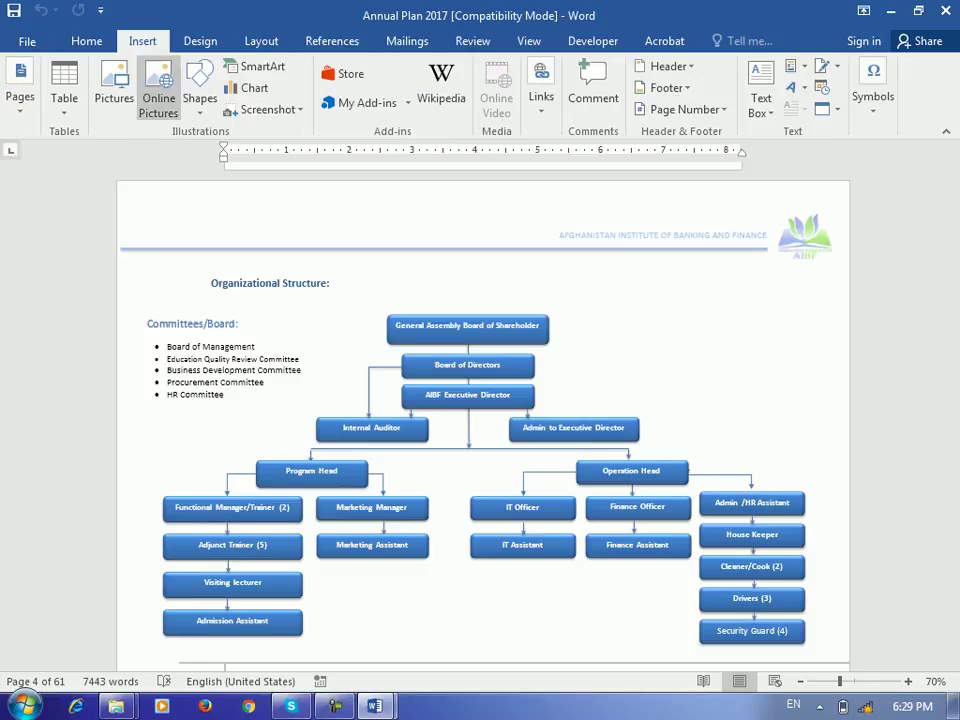
pyautogui.click(86, 41)
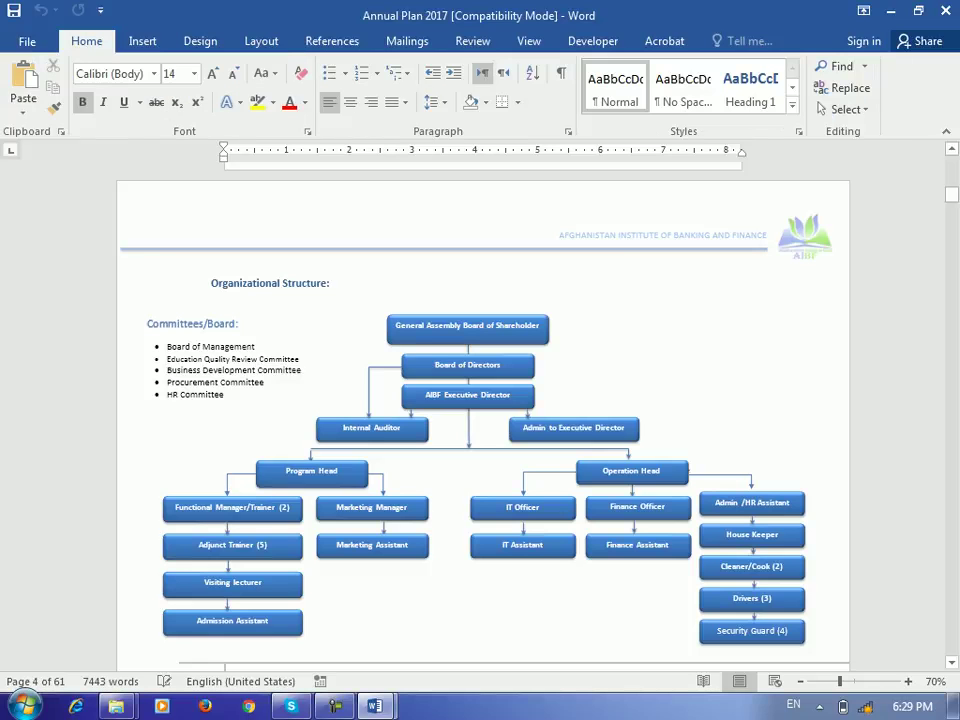
pyautogui.scroll(1, 480, 417)
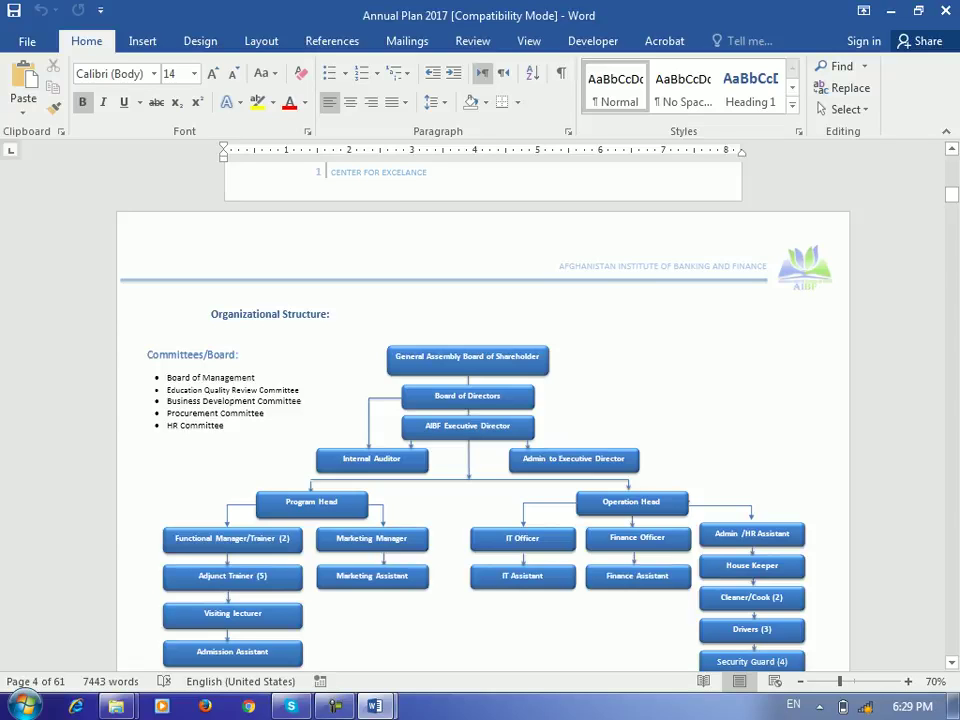
pyautogui.scroll(-5, 480, 420)
pyautogui.scroll(-5, 480, 420)
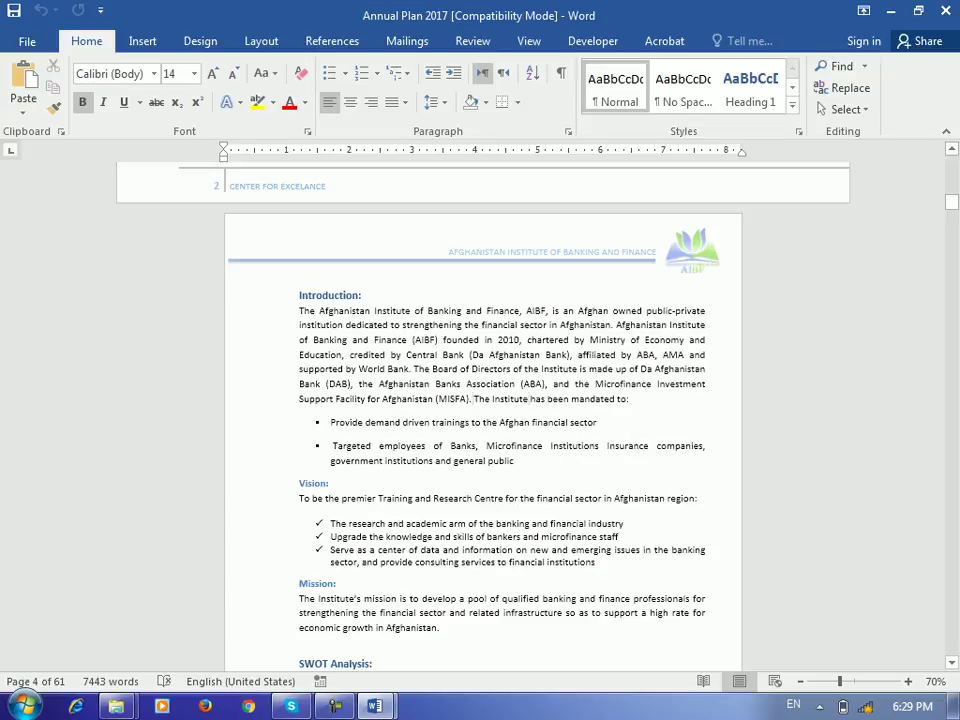
pyautogui.scroll(-5, 530, 399)
pyautogui.scroll(-3, 530, 399)
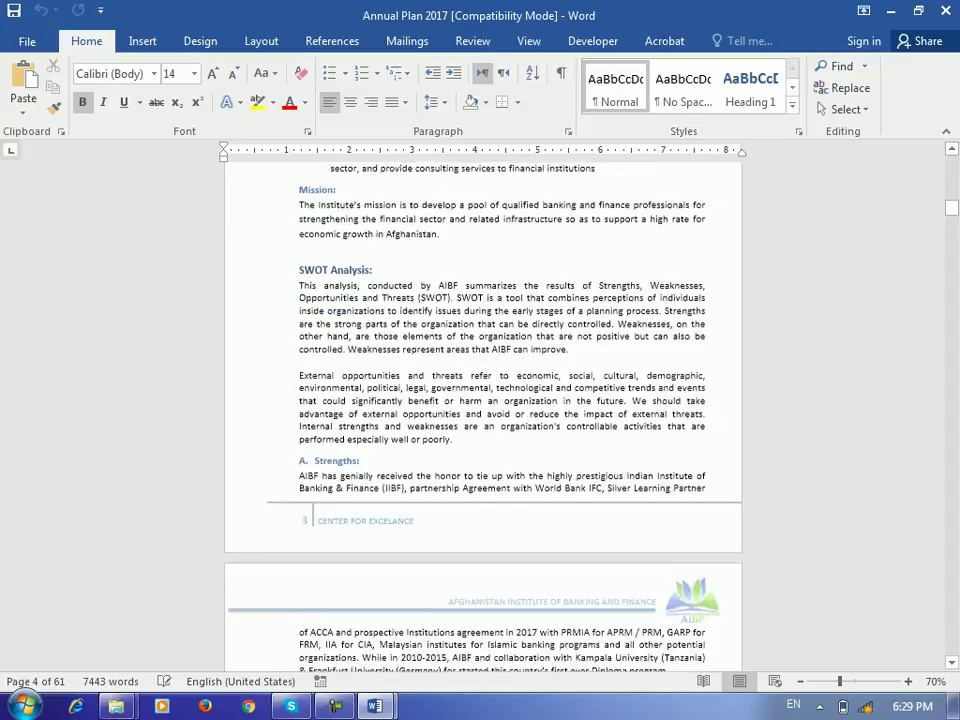
pyautogui.scroll(-4, 530, 399)
pyautogui.scroll(5, 530, 399)
pyautogui.scroll(4, 530, 399)
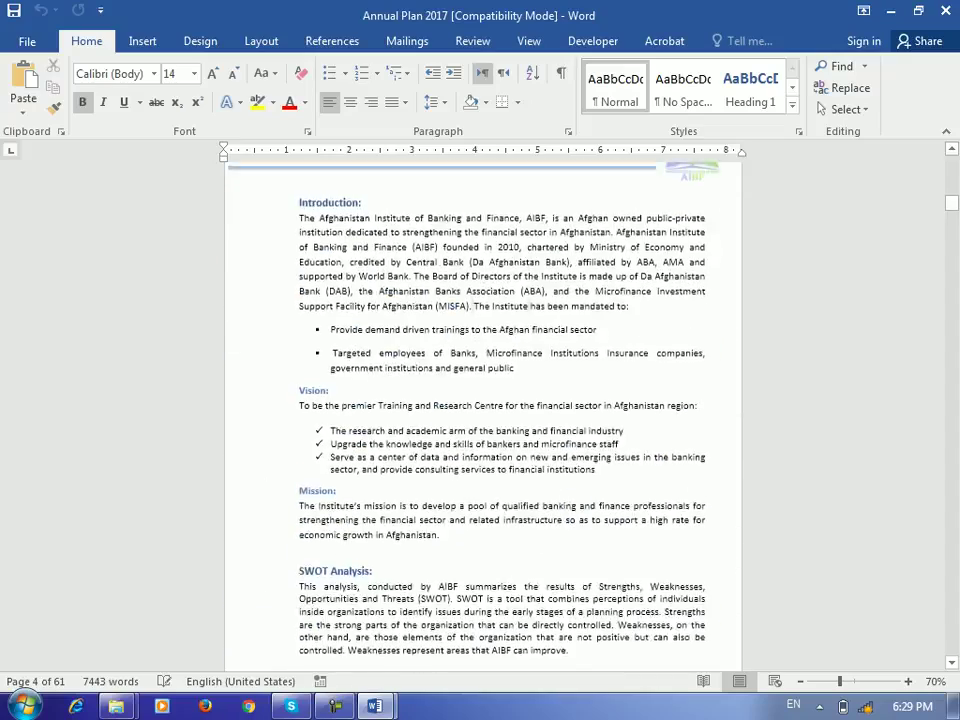
pyautogui.scroll(1, 530, 399)
pyautogui.scroll(2, 530, 399)
pyautogui.scroll(3, 483, 400)
pyautogui.scroll(1, 483, 400)
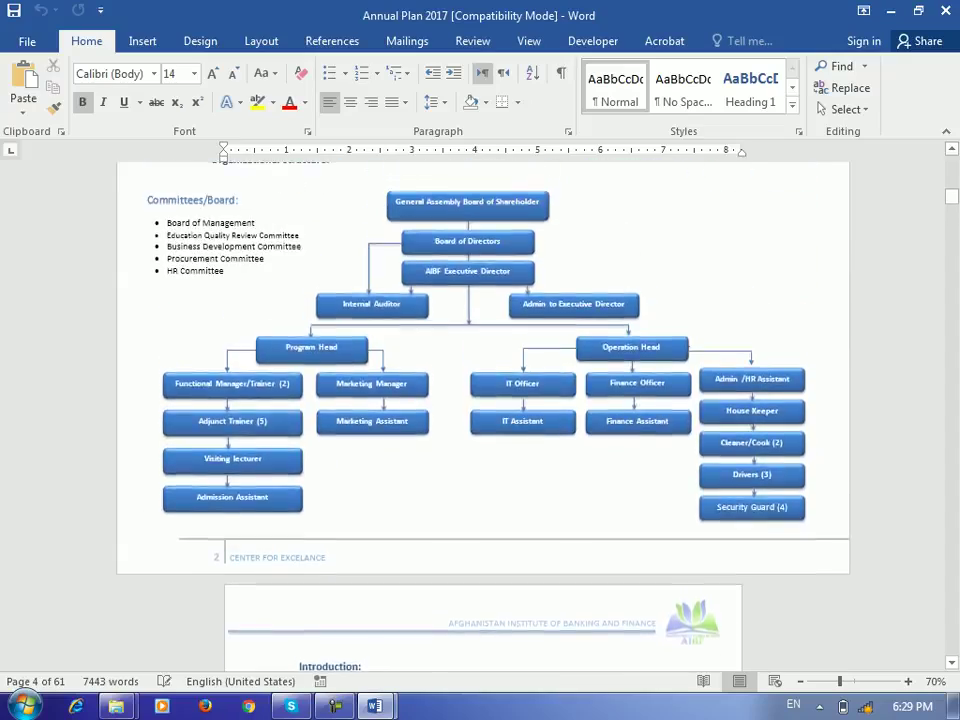
pyautogui.scroll(1, 483, 400)
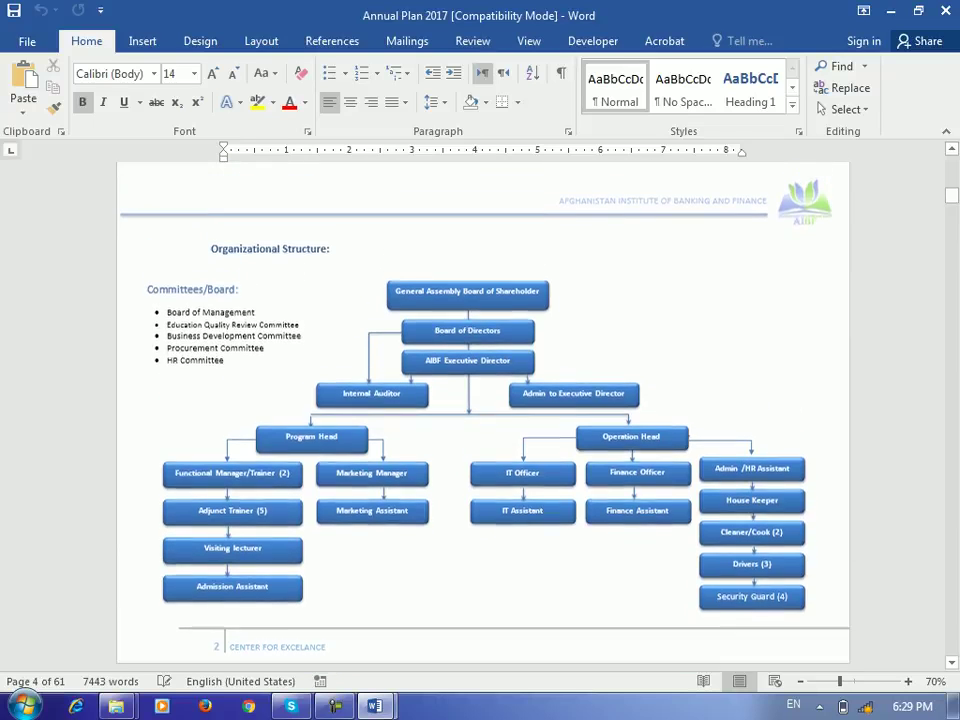
pyautogui.scroll(2, 483, 400)
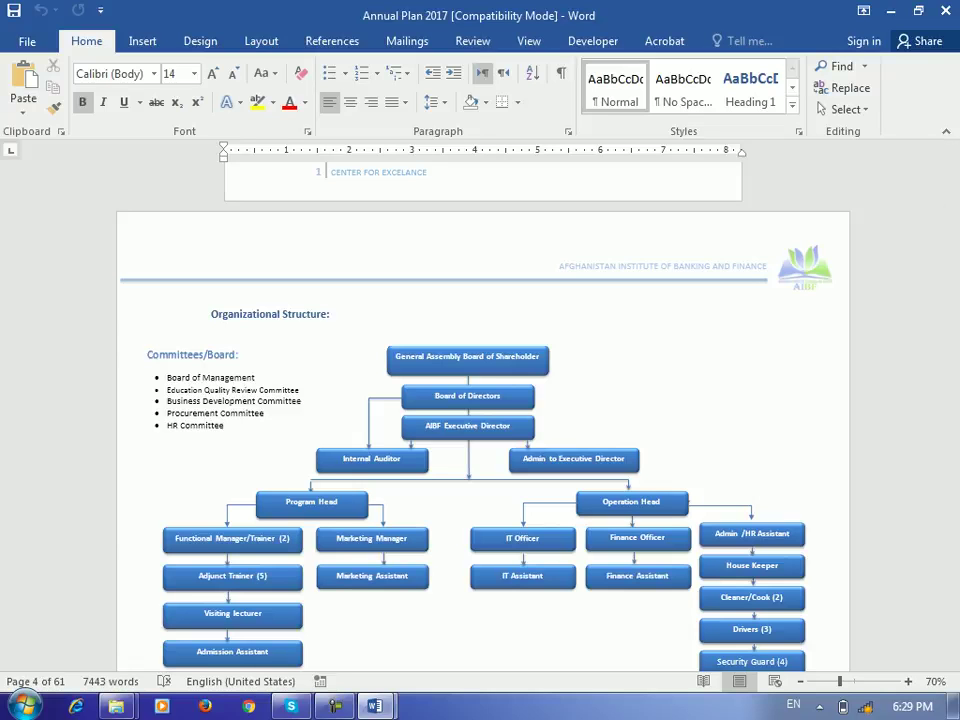
pyautogui.scroll(-5, 480, 400)
pyautogui.scroll(-4, 480, 400)
pyautogui.scroll(-4, 480, 400)
pyautogui.scroll(-2, 480, 400)
pyautogui.scroll(-5, 480, 400)
pyautogui.scroll(5, 480, 400)
pyautogui.scroll(2, 480, 400)
pyautogui.scroll(2, 480, 400)
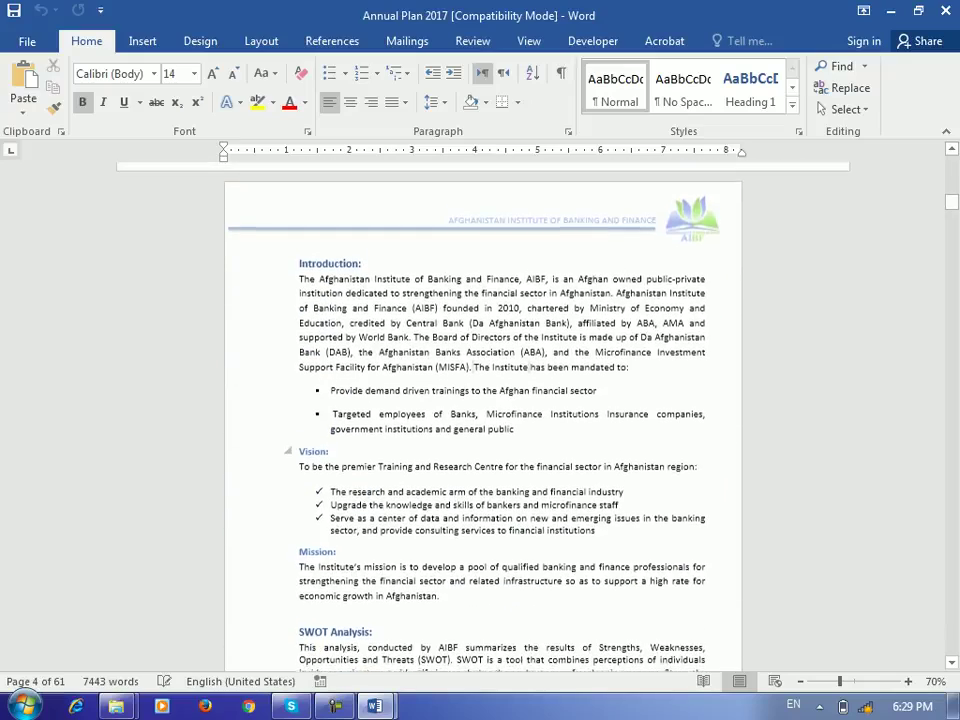
pyautogui.click(354, 262)
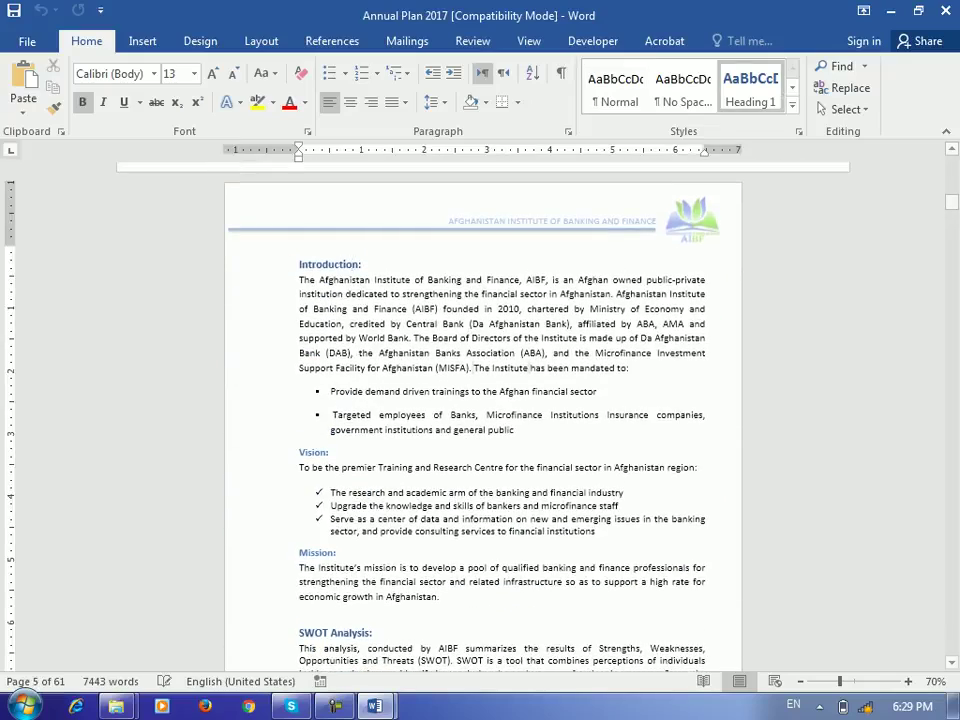
pyautogui.scroll(-1, 480, 400)
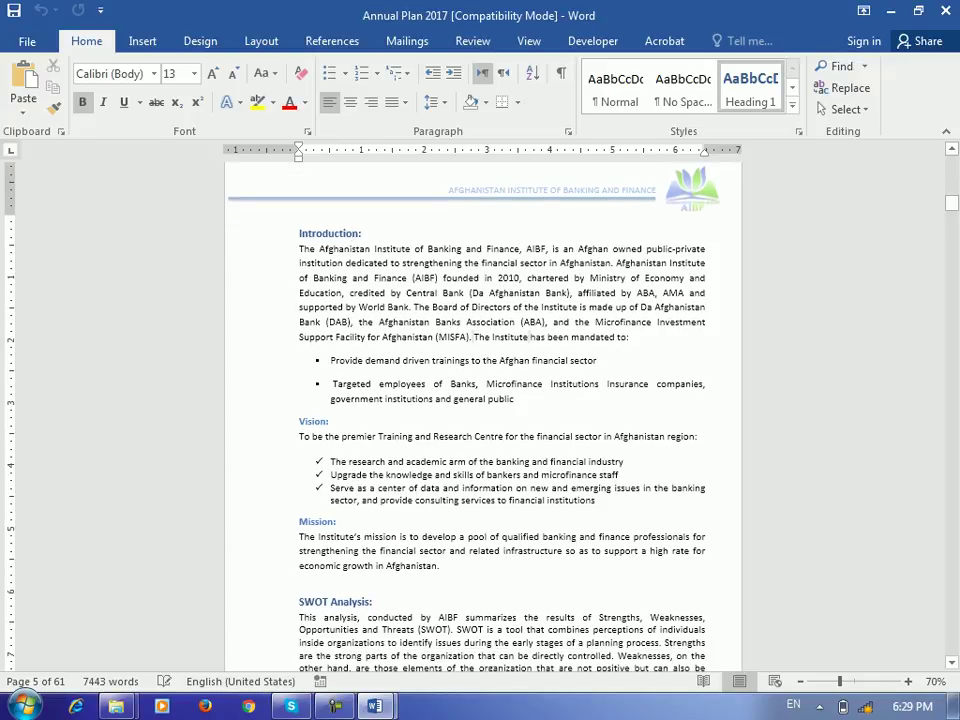
pyautogui.click(326, 421)
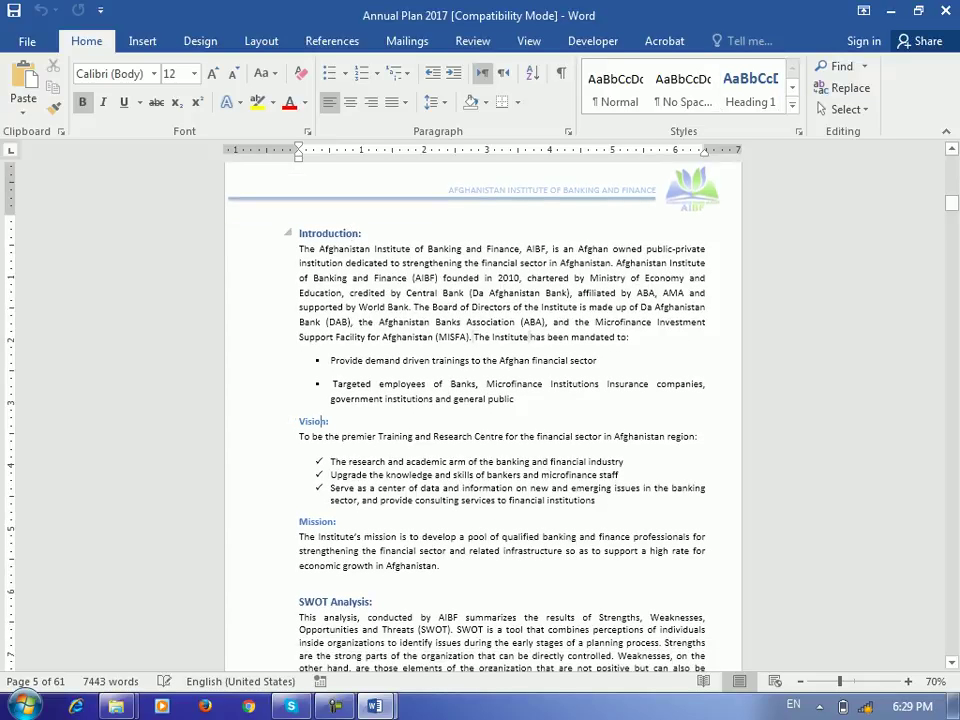
pyautogui.click(792, 102)
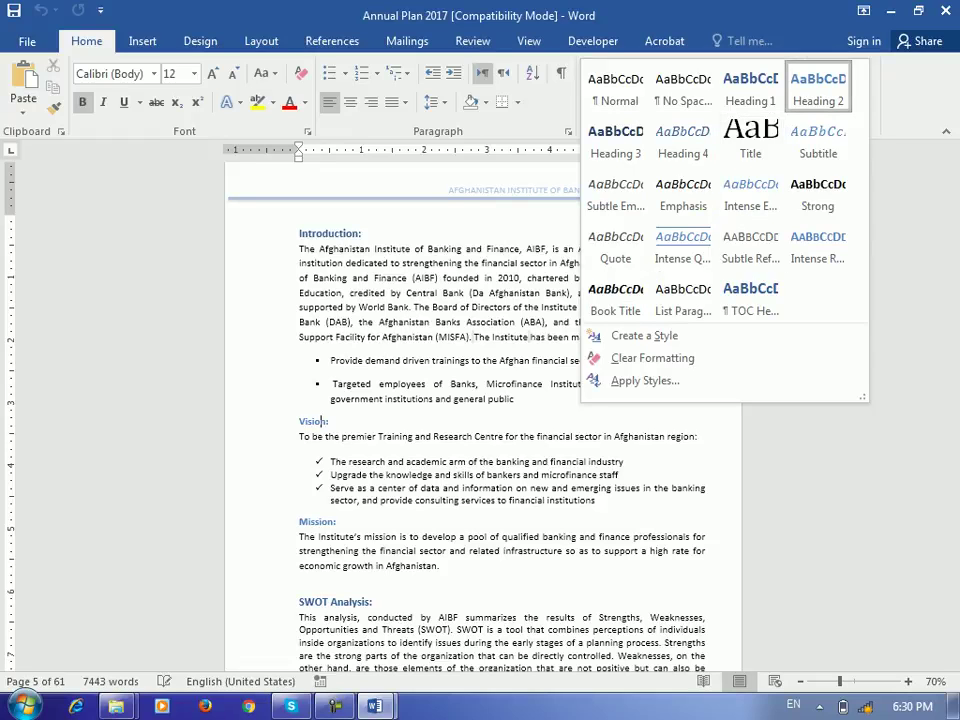
pyautogui.press('Escape')
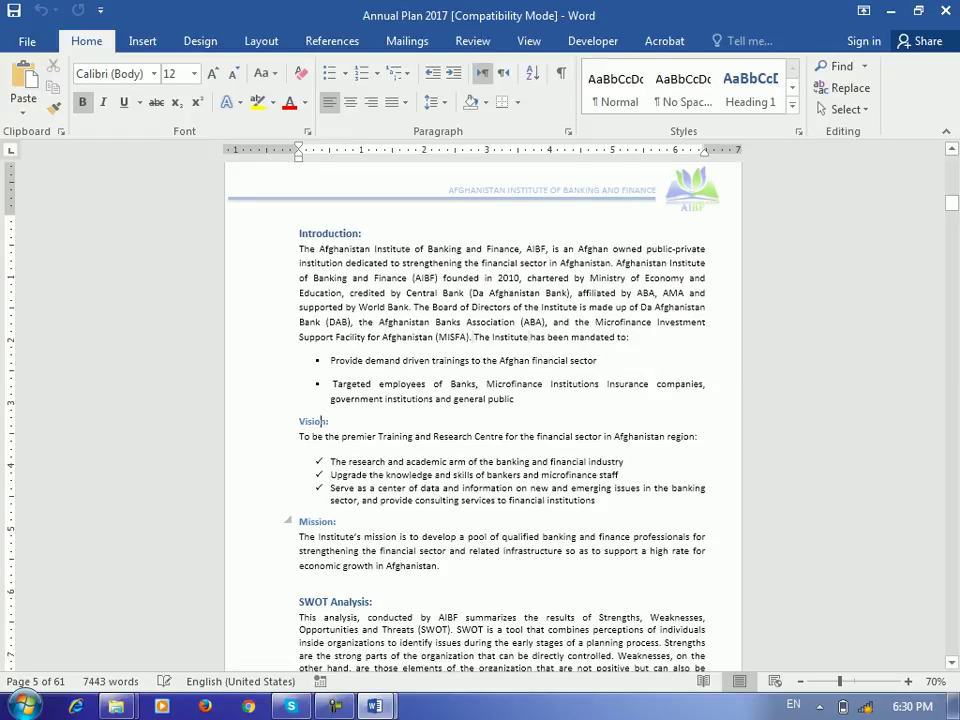
pyautogui.scroll(-4, 331, 521)
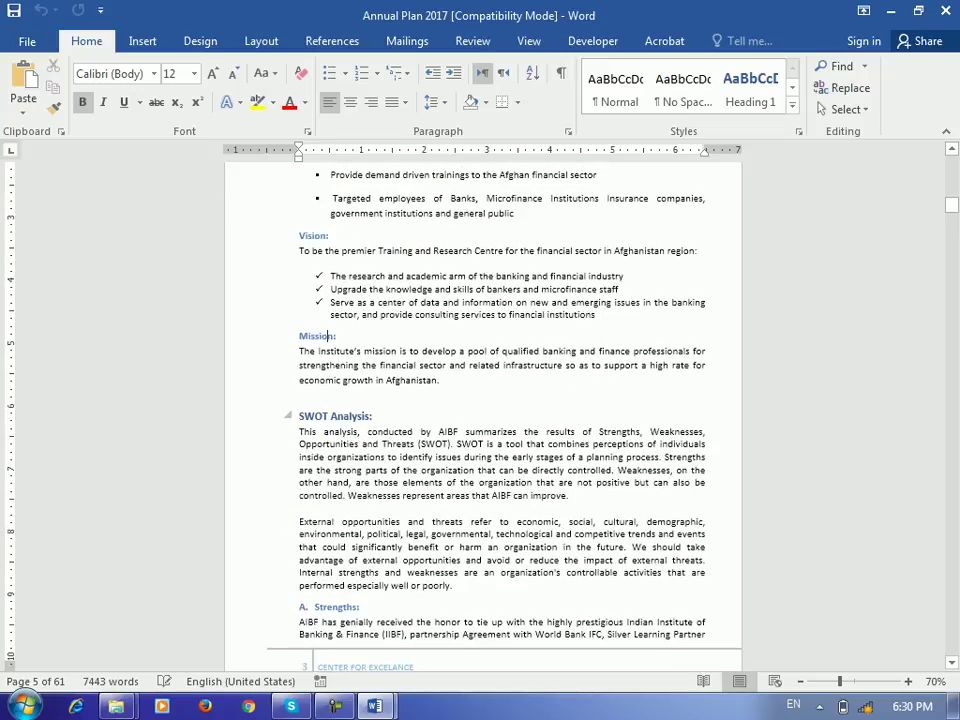
pyautogui.click(333, 415)
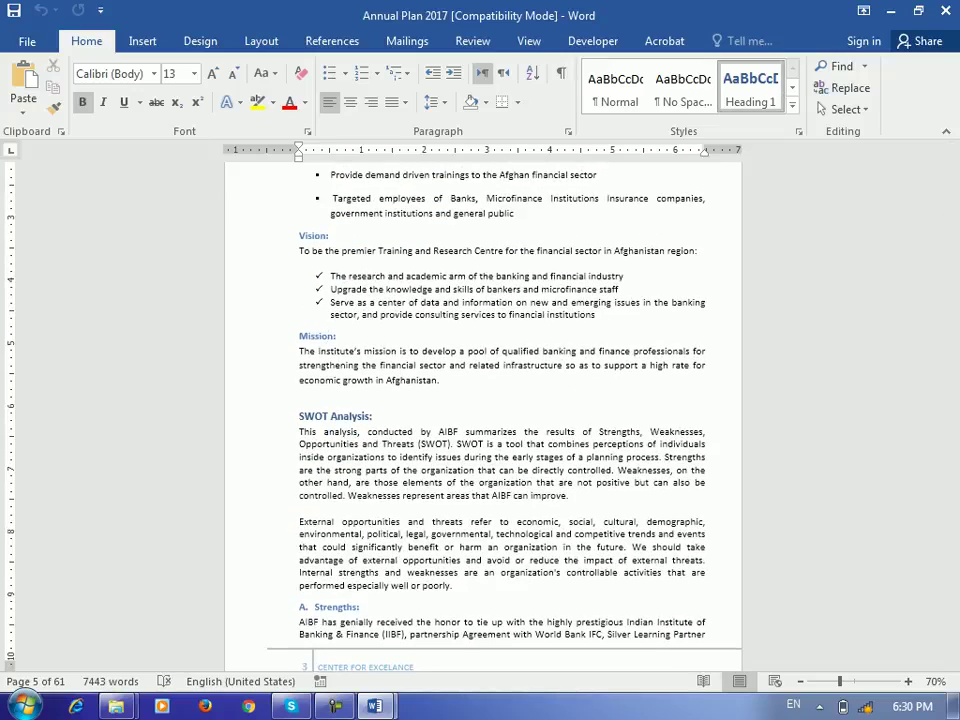
# Step: Scroll through the Annual Plan 2017 report down to the Milestones and Activities 2017 timeline table
pyautogui.scroll(-5, 253, 312)
pyautogui.scroll(-5, 253, 312)
pyautogui.scroll(-3, 482, 410)
pyautogui.scroll(-3, 482, 410)
pyautogui.scroll(-2, 482, 410)
pyautogui.scroll(-7, 482, 410)
pyautogui.scroll(-3, 482, 410)
pyautogui.scroll(-5, 482, 410)
pyautogui.scroll(-2, 482, 410)
pyautogui.scroll(-4, 482, 410)
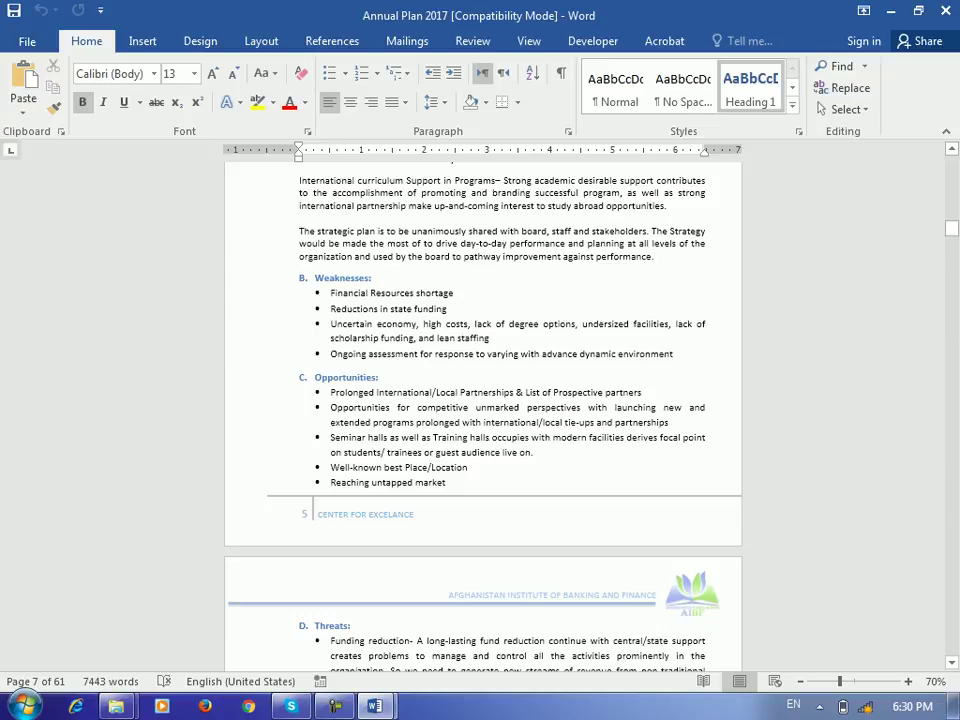
pyautogui.scroll(-1, 482, 410)
pyautogui.scroll(-3, 482, 410)
pyautogui.scroll(-6, 482, 410)
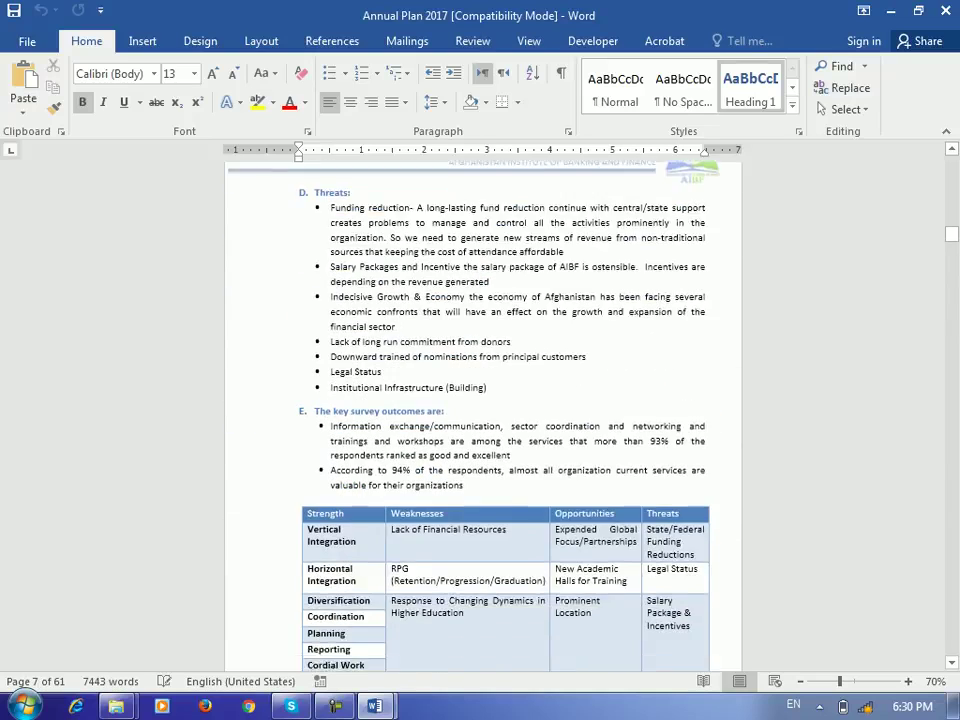
pyautogui.scroll(-3, 482, 410)
pyautogui.scroll(-2, 482, 410)
pyautogui.scroll(-1, 482, 410)
pyautogui.scroll(-8, 482, 410)
pyautogui.scroll(-10, 482, 410)
pyautogui.scroll(-2, 482, 410)
pyautogui.scroll(-6, 482, 410)
pyautogui.scroll(-5, 482, 410)
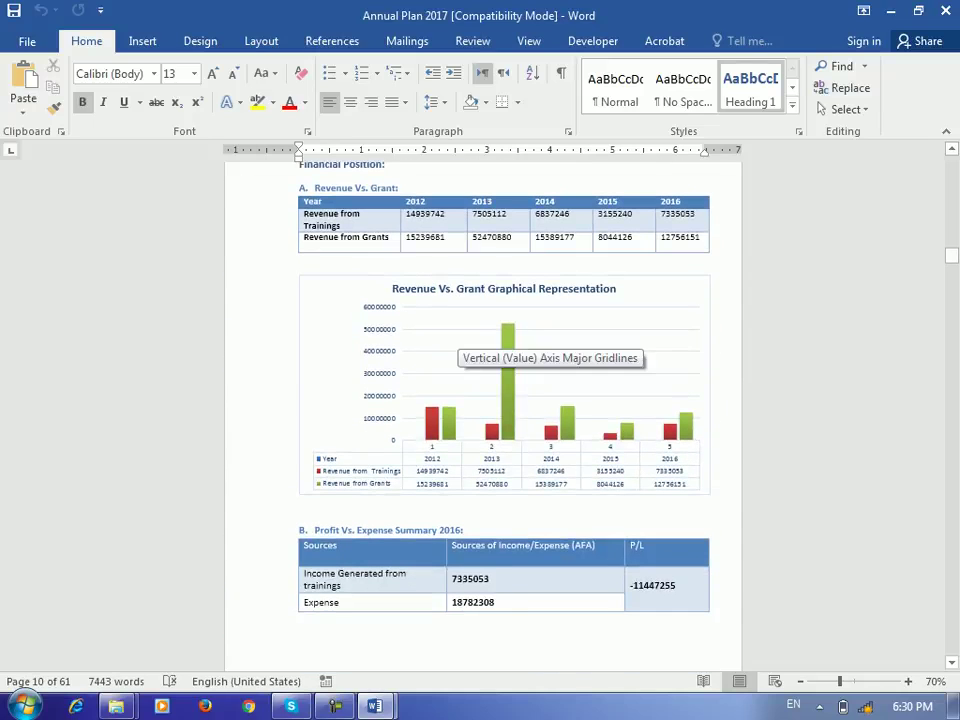
pyautogui.scroll(-7, 482, 410)
pyautogui.scroll(-5, 482, 410)
pyautogui.scroll(-3, 482, 410)
pyautogui.scroll(-4, 482, 410)
pyautogui.scroll(-8, 482, 410)
pyautogui.scroll(-1, 482, 410)
pyautogui.scroll(-5, 392, 496)
pyautogui.scroll(-5, 392, 496)
pyautogui.scroll(-1, 392, 496)
pyautogui.scroll(-6, 392, 496)
pyautogui.scroll(-10, 392, 496)
pyautogui.scroll(-5, 392, 496)
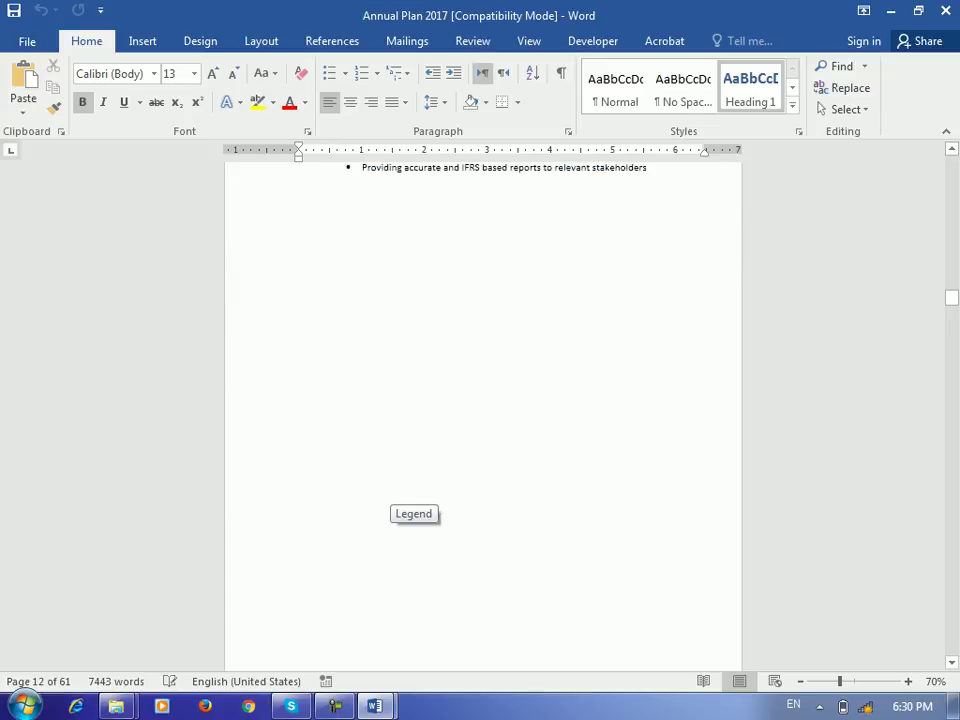
pyautogui.scroll(-8, 392, 496)
pyautogui.scroll(-3, 392, 496)
pyautogui.scroll(-3, 392, 496)
pyautogui.scroll(-1, 392, 496)
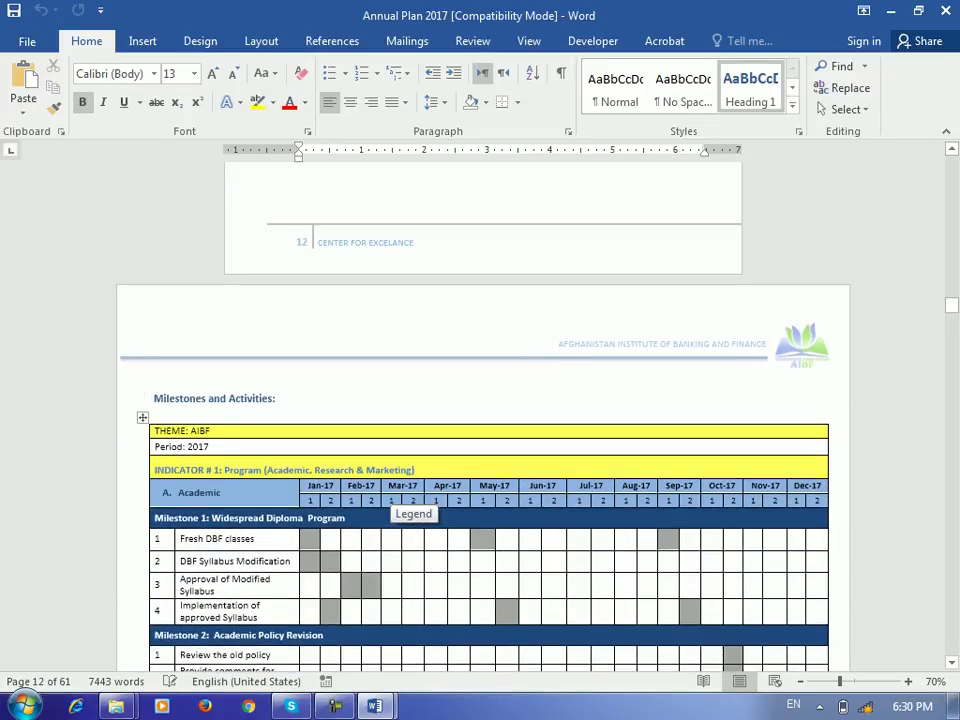
pyautogui.scroll(2, 392, 496)
pyautogui.scroll(6, 392, 496)
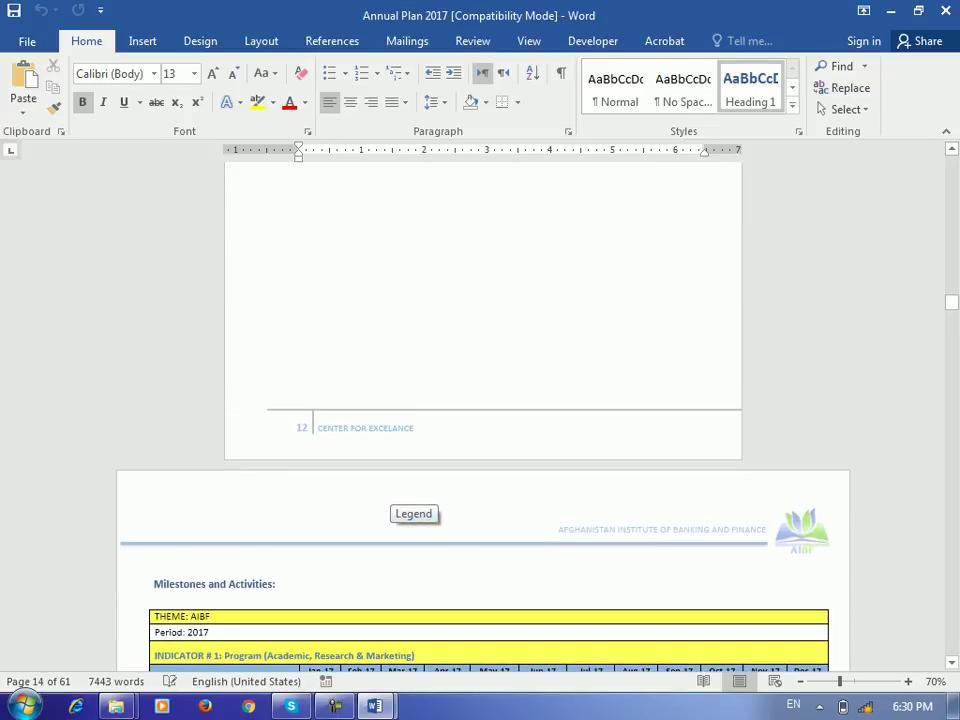
pyautogui.scroll(-3, 392, 496)
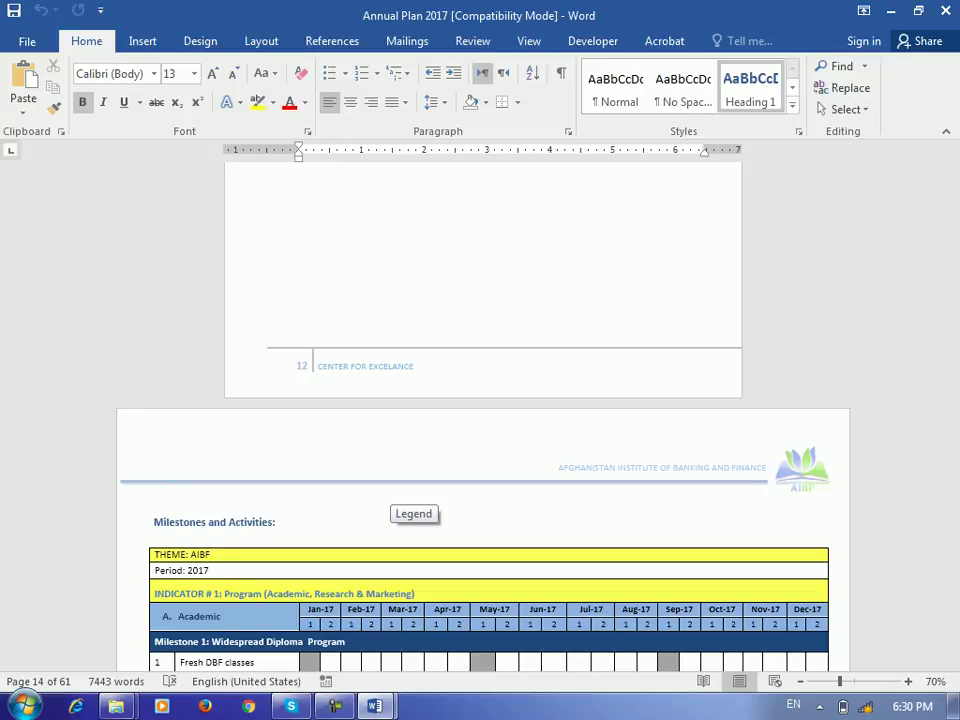
pyautogui.scroll(-3, 413, 500)
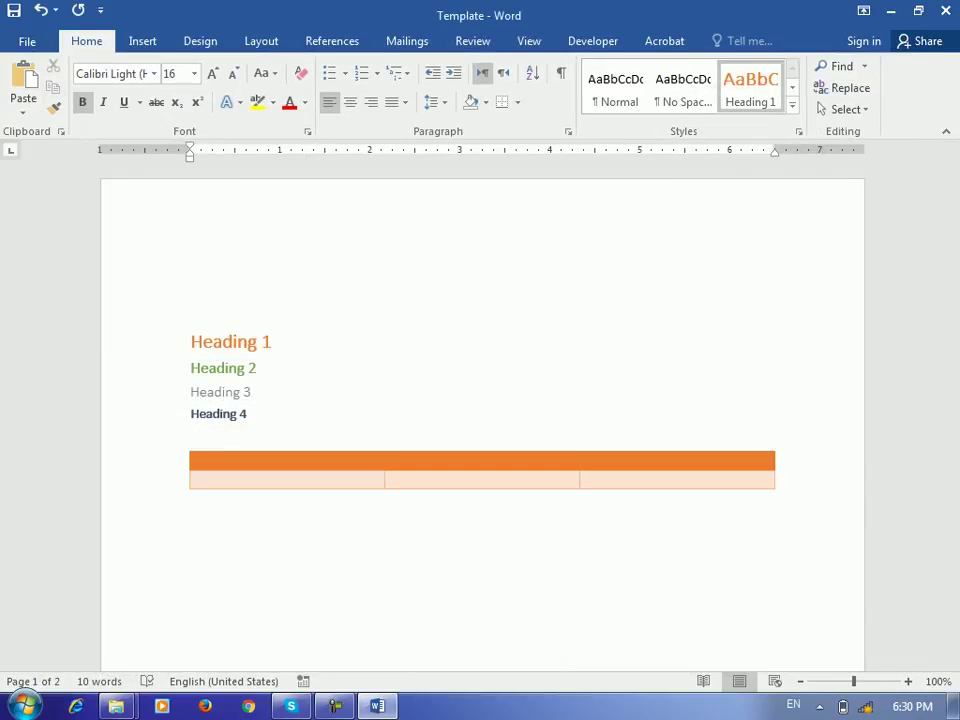
# Step: Minimize Word, return to the AIBF folder and open ANNUAL REPORT from Annual Report 2016
pyautogui.click(890, 11)
pyautogui.click(14, 35)
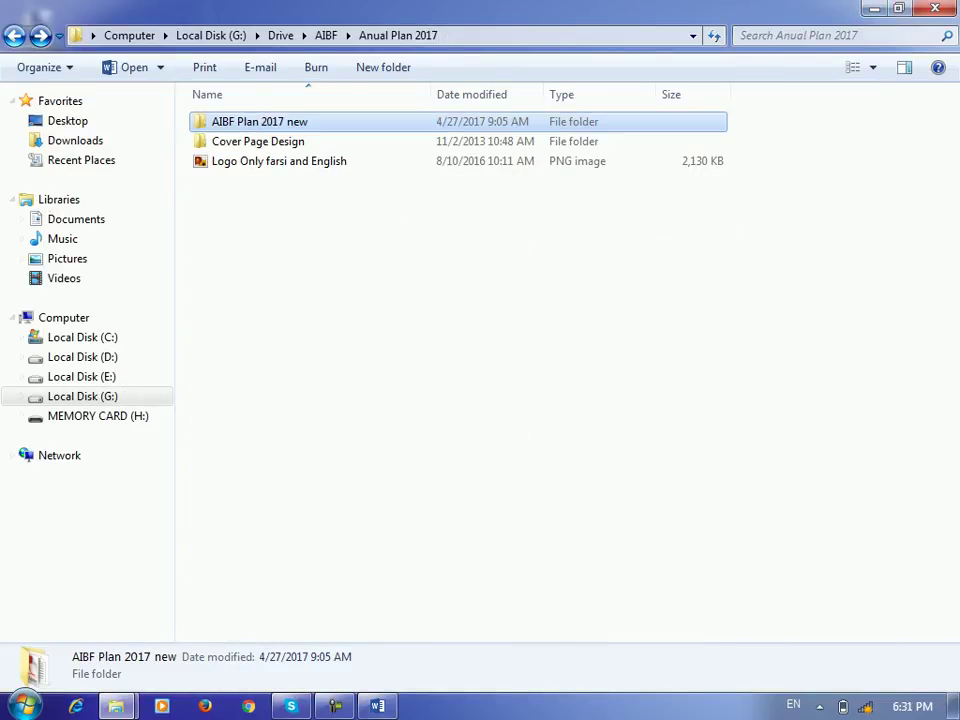
pyautogui.click(14, 35)
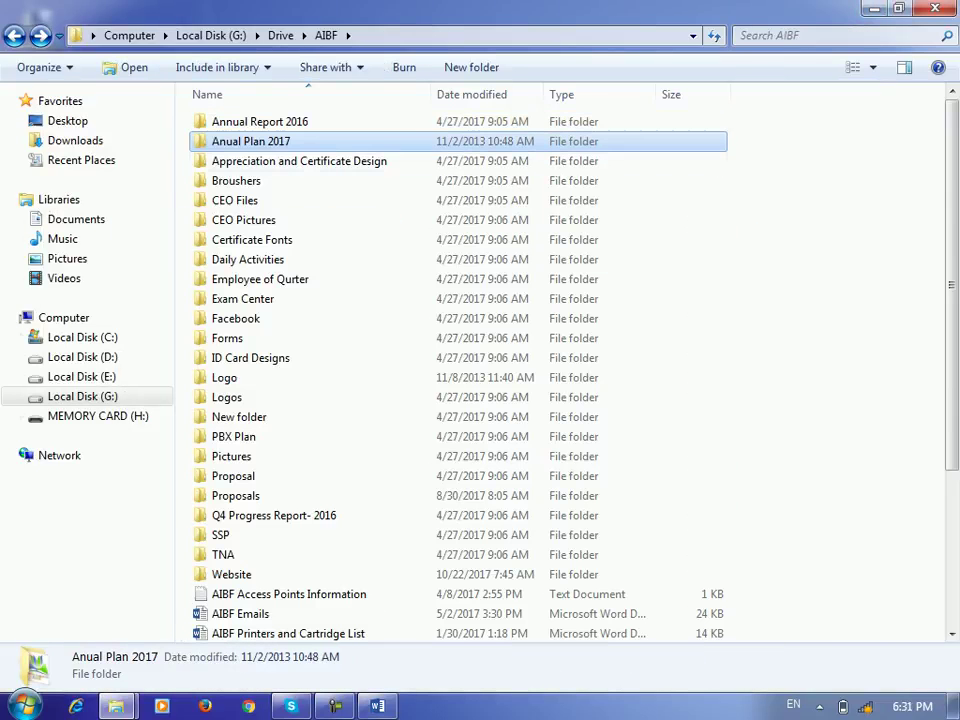
pyautogui.doubleClick(260, 121)
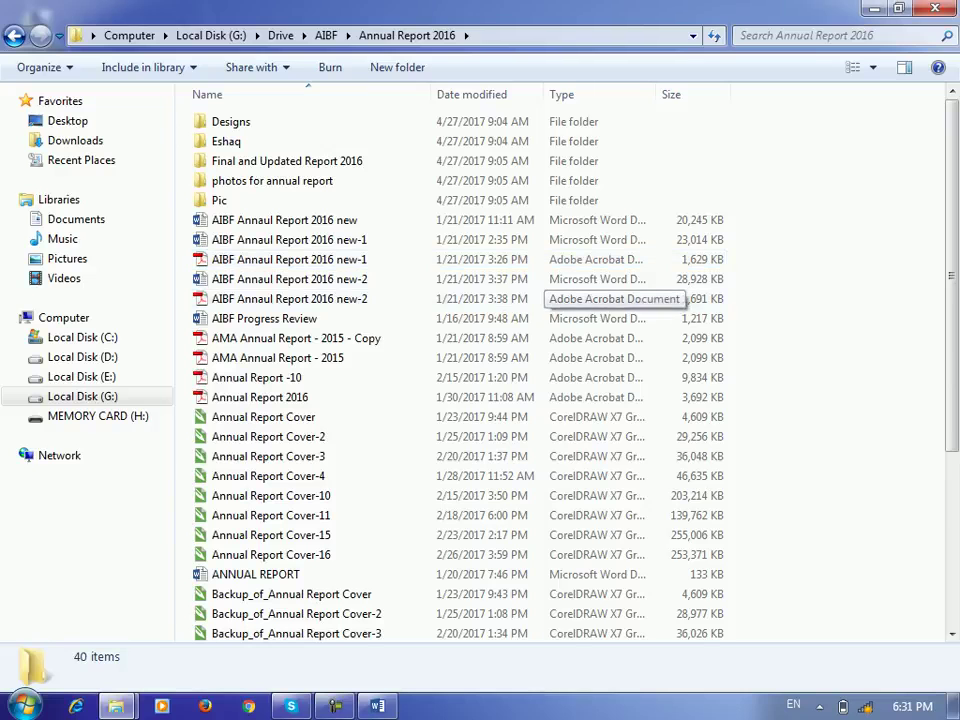
pyautogui.scroll(-2, 330, 476)
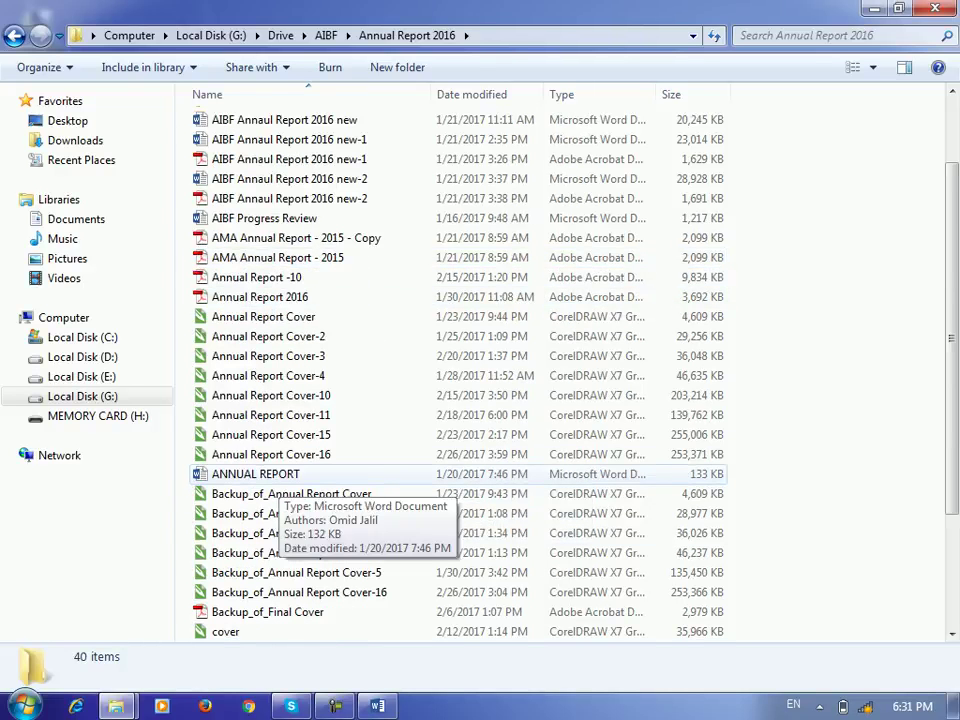
pyautogui.doubleClick(275, 474)
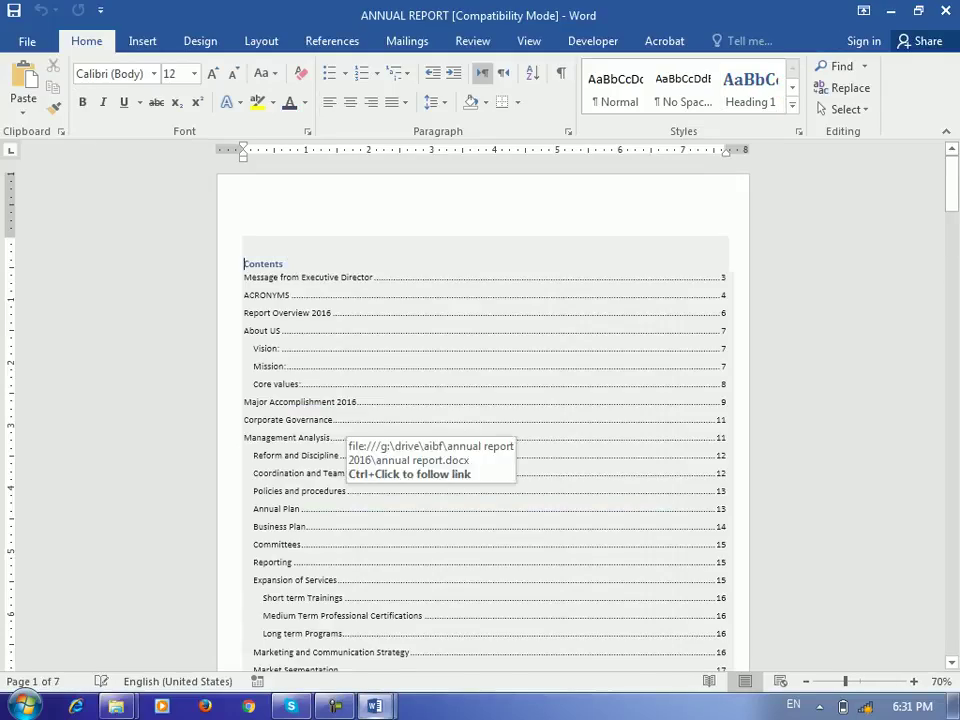